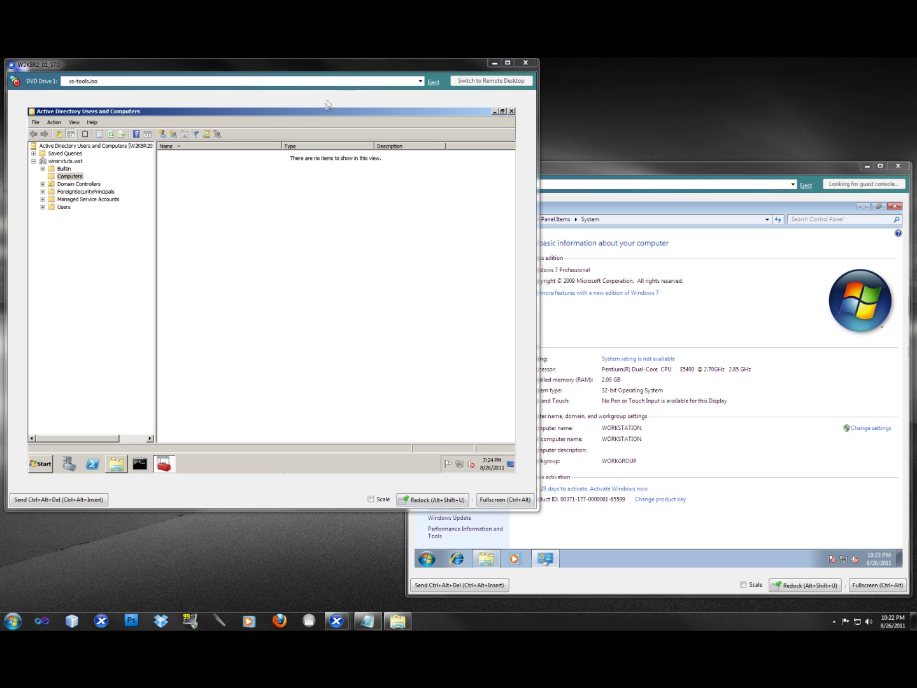
Step: Bring the Server 2008 R2 console showing Active Directory Users and Computers to the front
click(301, 116)
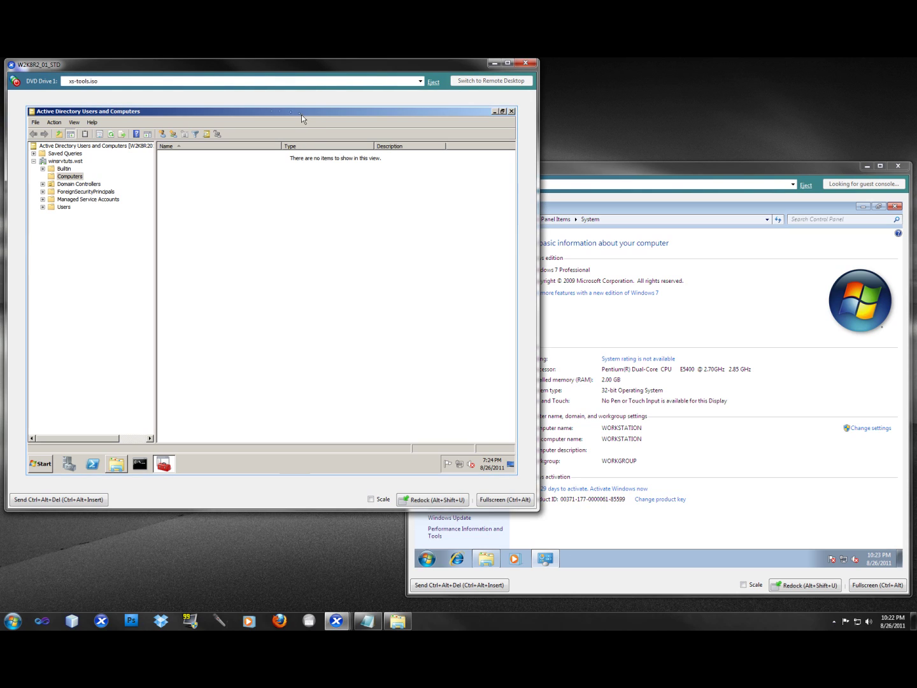
click(65, 161)
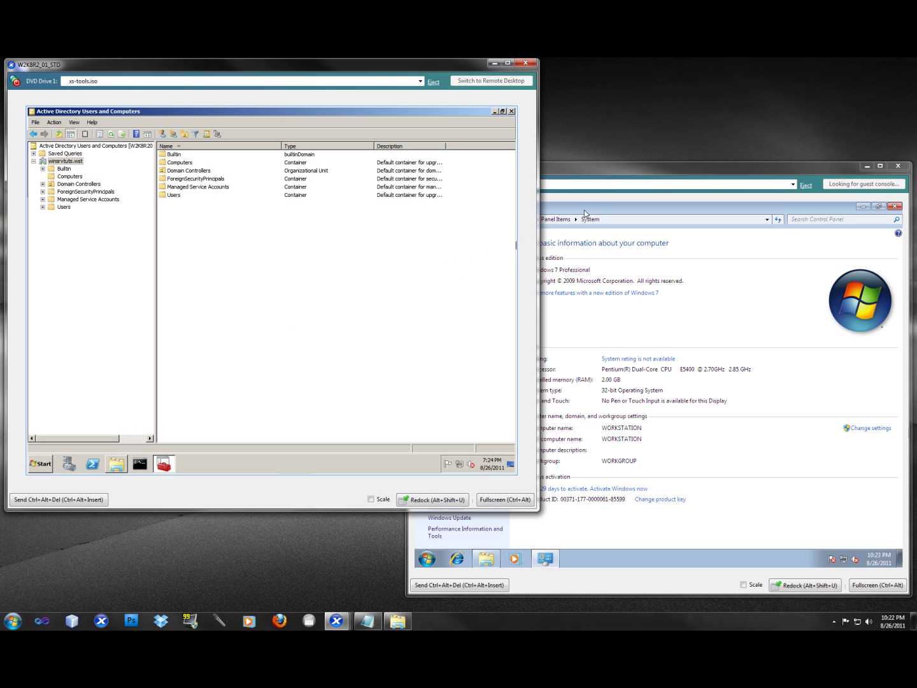
click(602, 175)
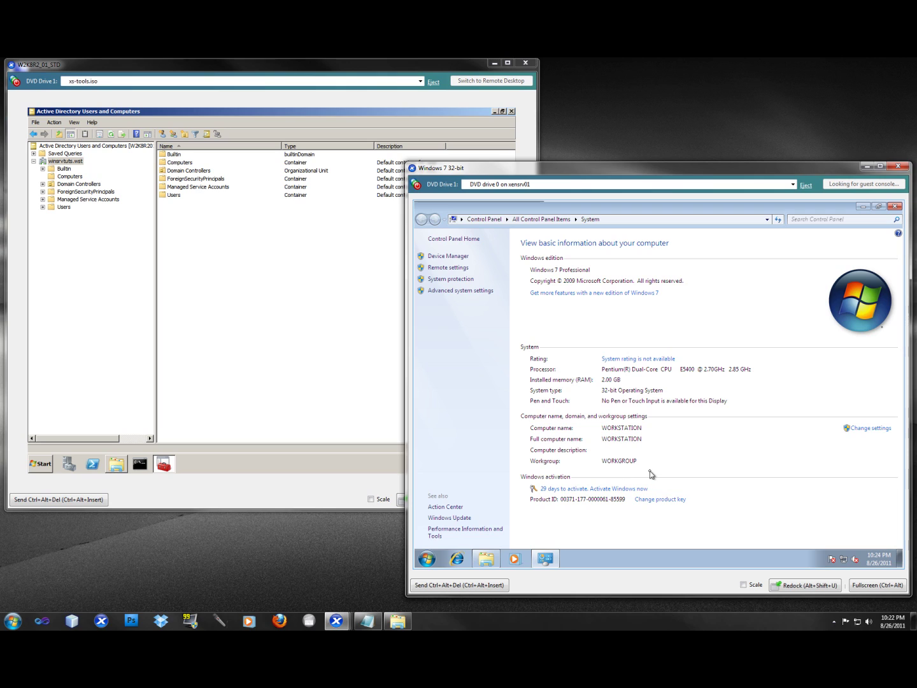
click(248, 264)
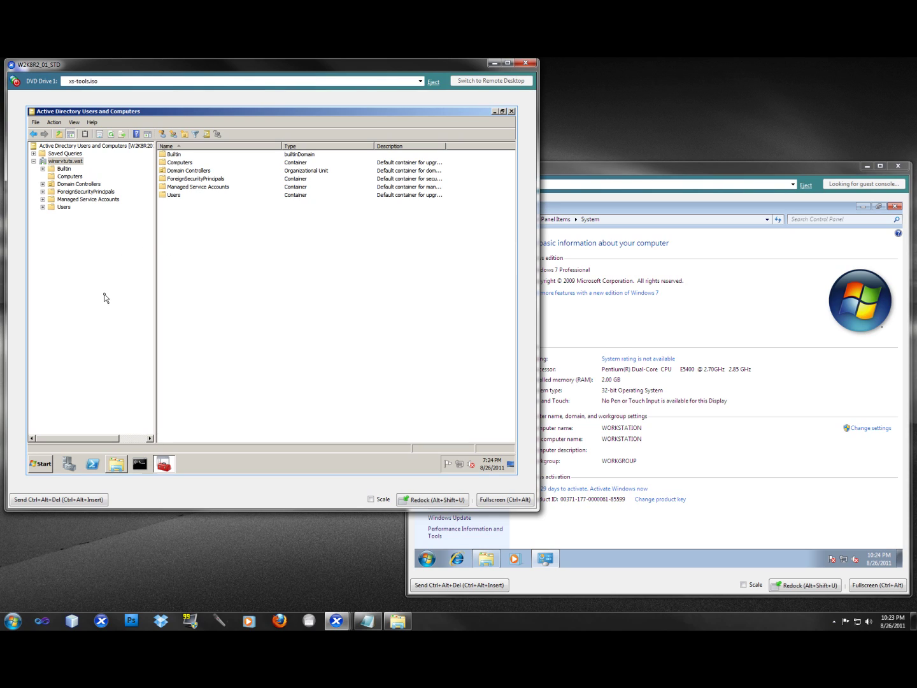
click(77, 179)
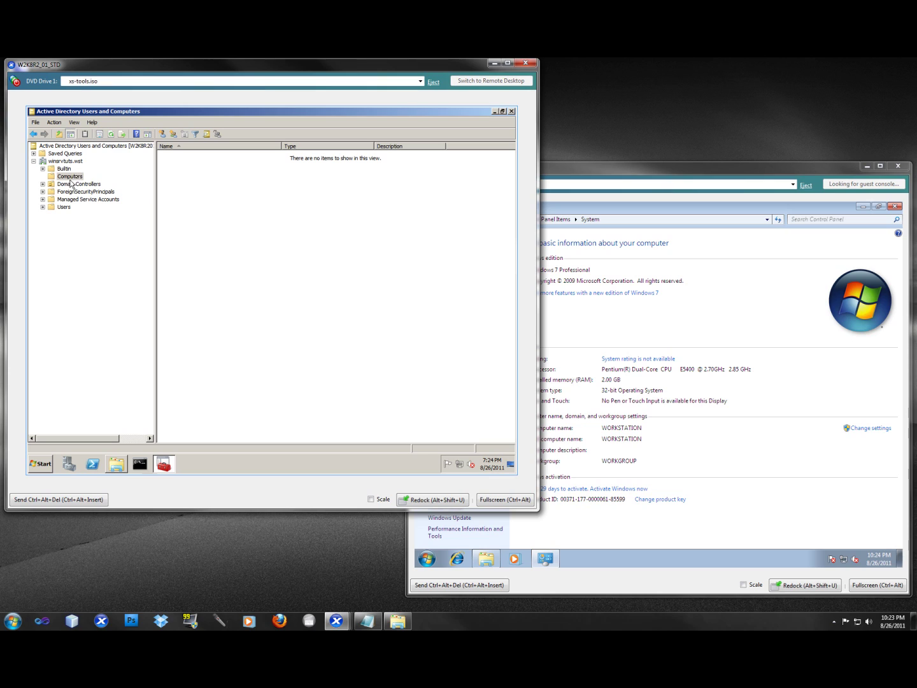
Step: Open an administrator Command Prompt and change into C:\Windows\System32 via cd \
click(142, 465)
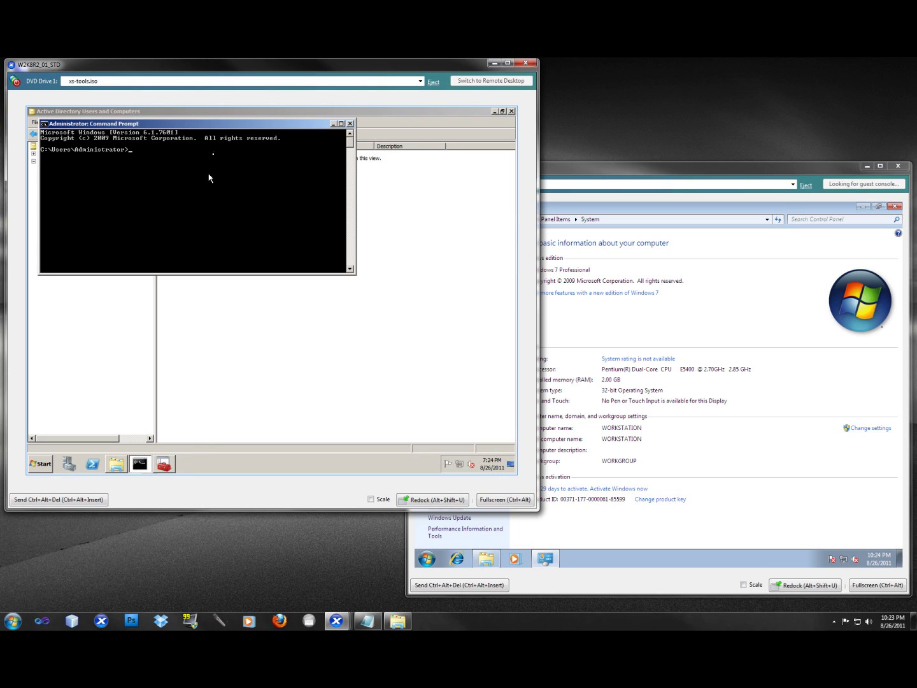
drag(220, 126, 356, 244)
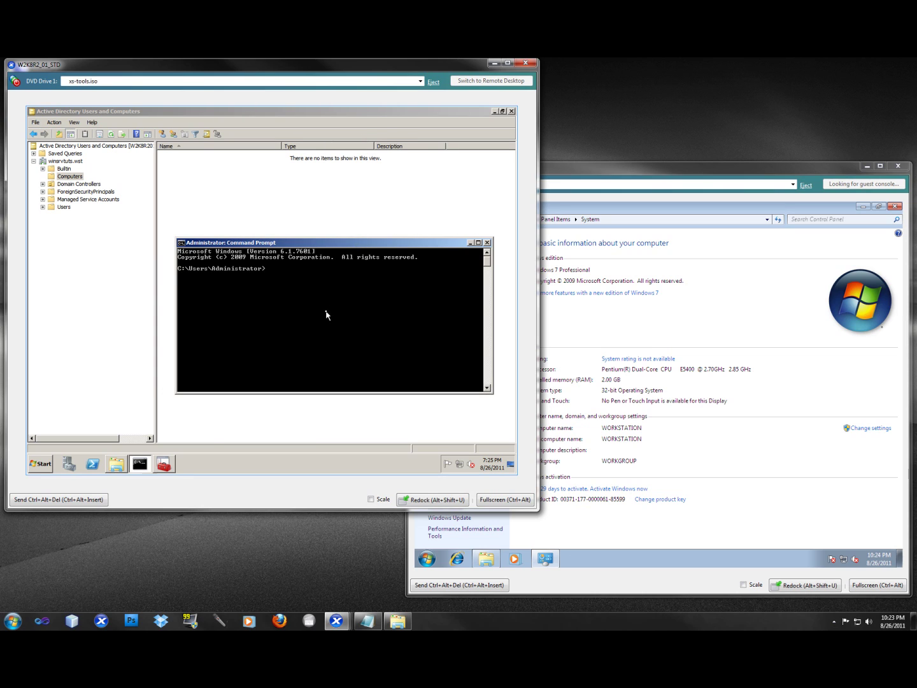
text(cd \)
key(Return)
text(cd system)
key(BackSpace)
key(BackSpace)
key(BackSpace)
key(BackSpace)
text(win)
text(down)
text(\system32)
text(\)
key(Return)
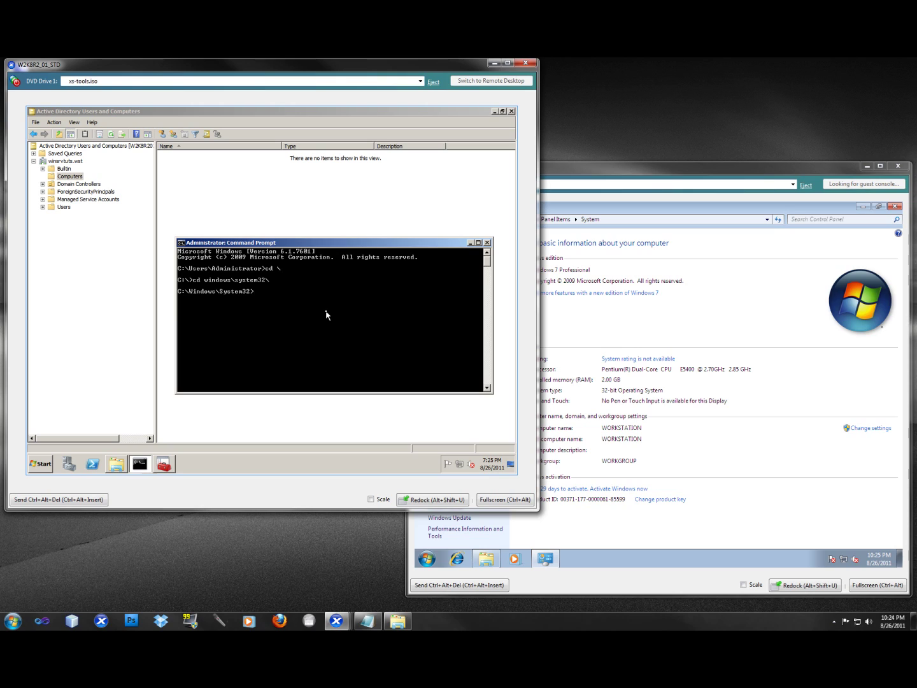
Step: Type djoin /provision /domain winsrvtuts.wst /machine Win732 /savefile c:\ without running it
text(djoin)
text(ovision /domain)
text(winsrvtut)
key(BackSpace)
key(BackSpace)
text(uts.wst )
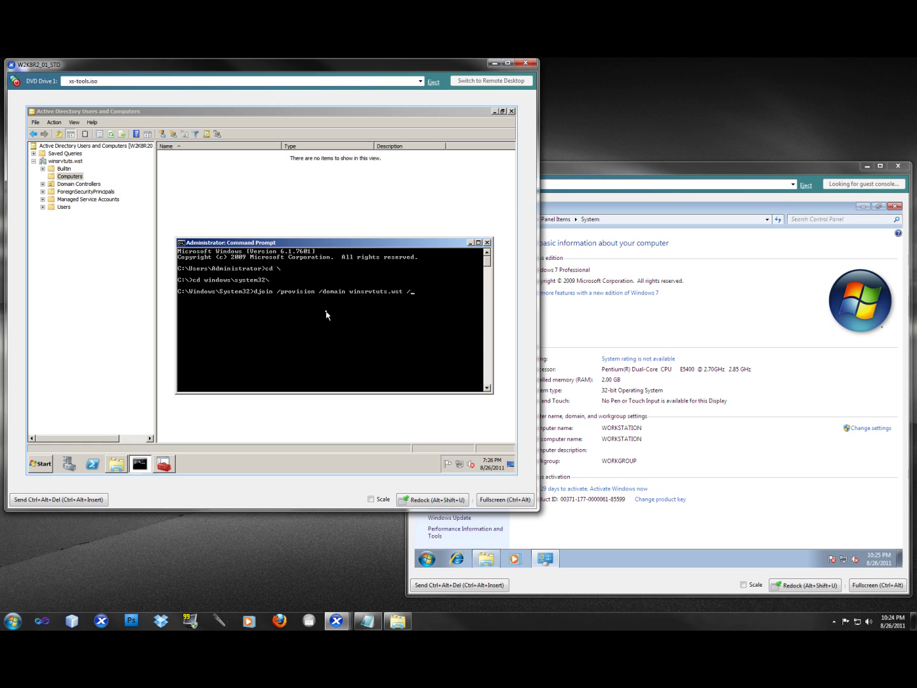
text(/machine Win732 /)
text(savefile c:\)
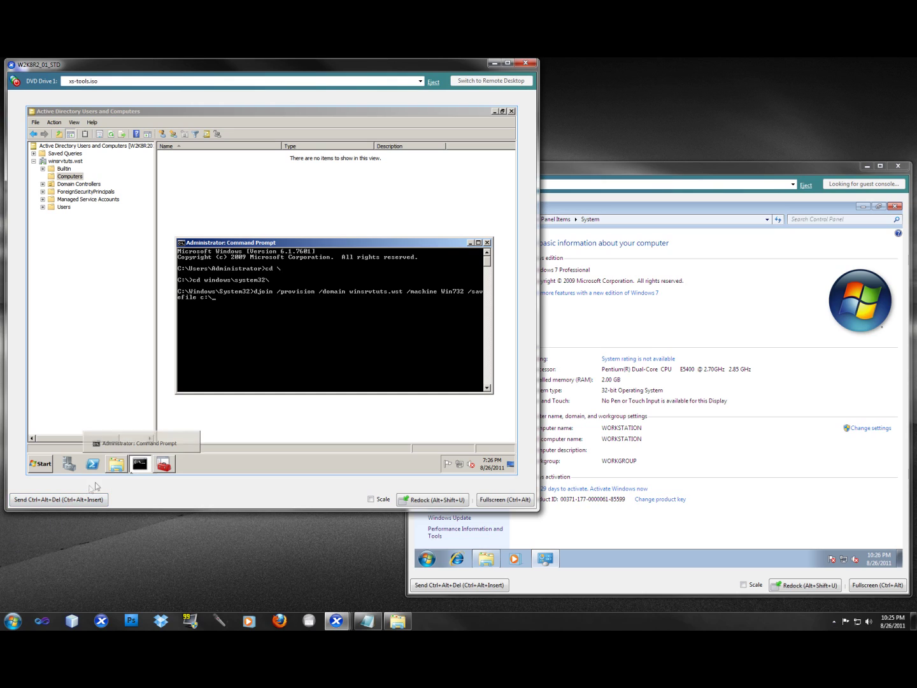
Step: Delete the old Win701 file from C:\djoin, then minimize the folder window
click(53, 469)
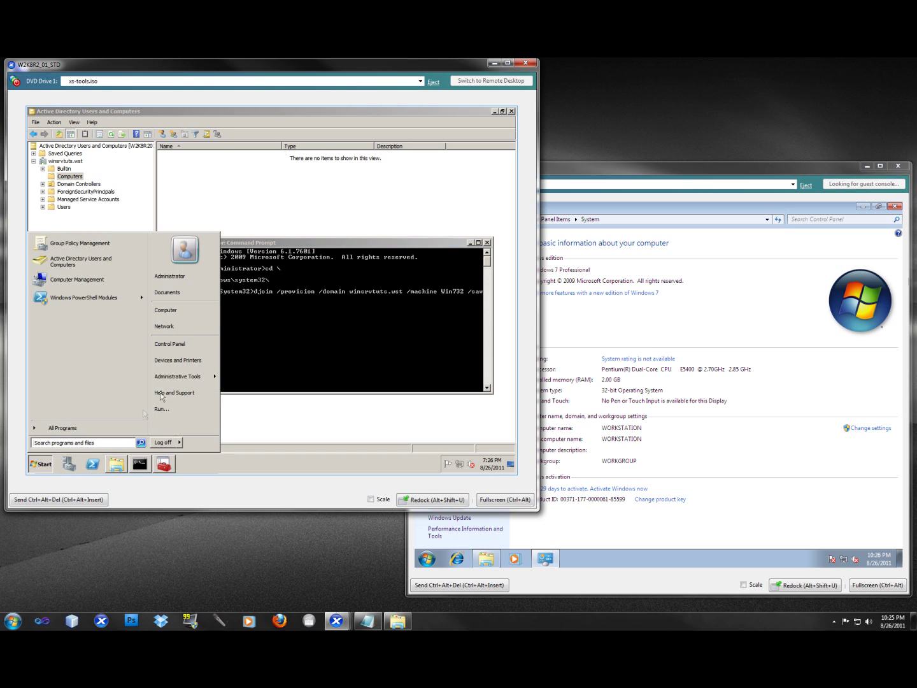
click(161, 408)
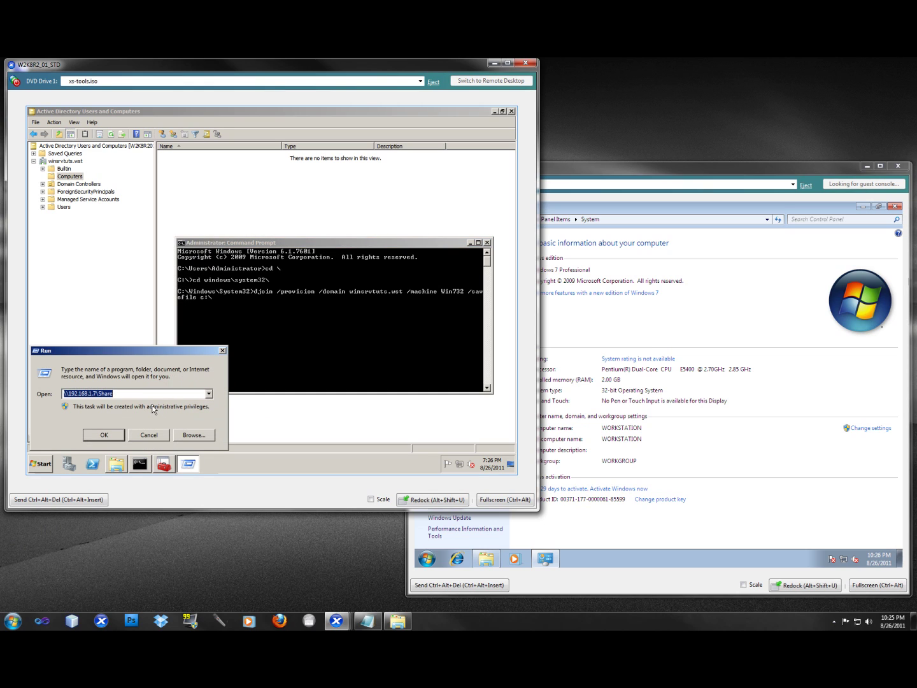
text(c:\)
key(Return)
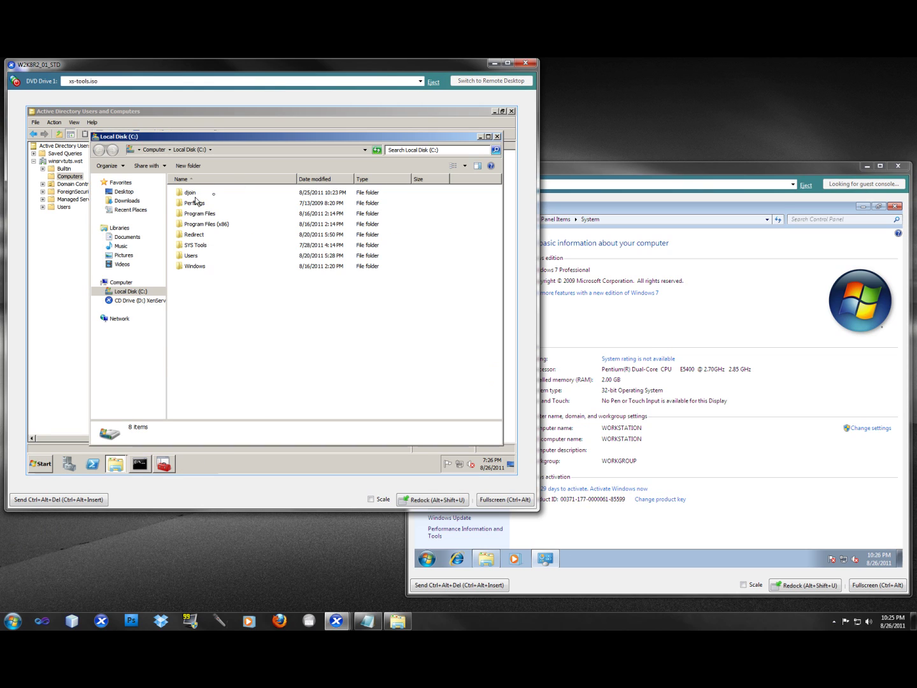
double_click(191, 193)
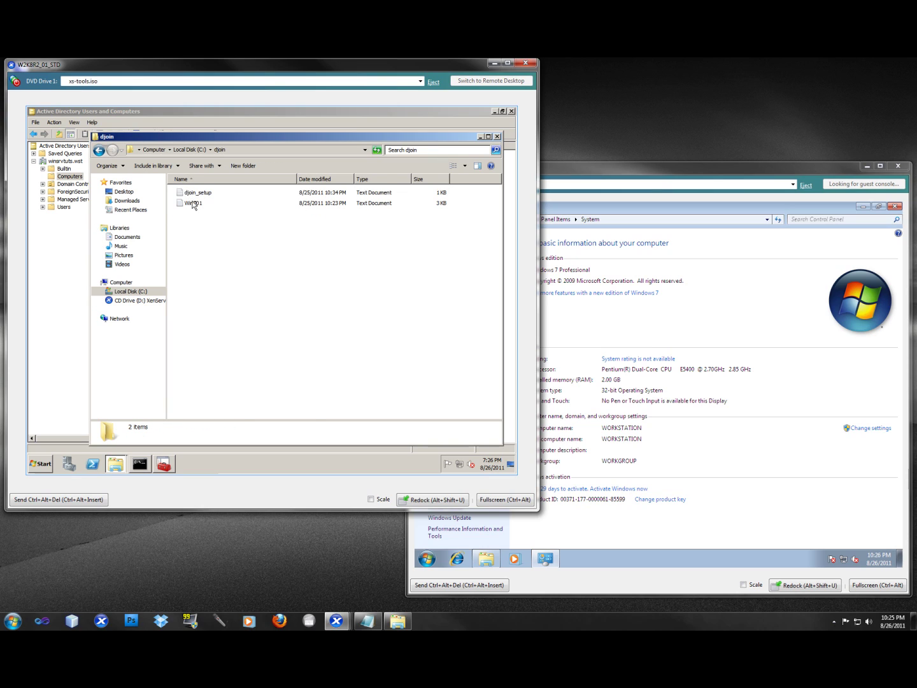
click(194, 204)
key(Delete)
key(Return)
click(480, 136)
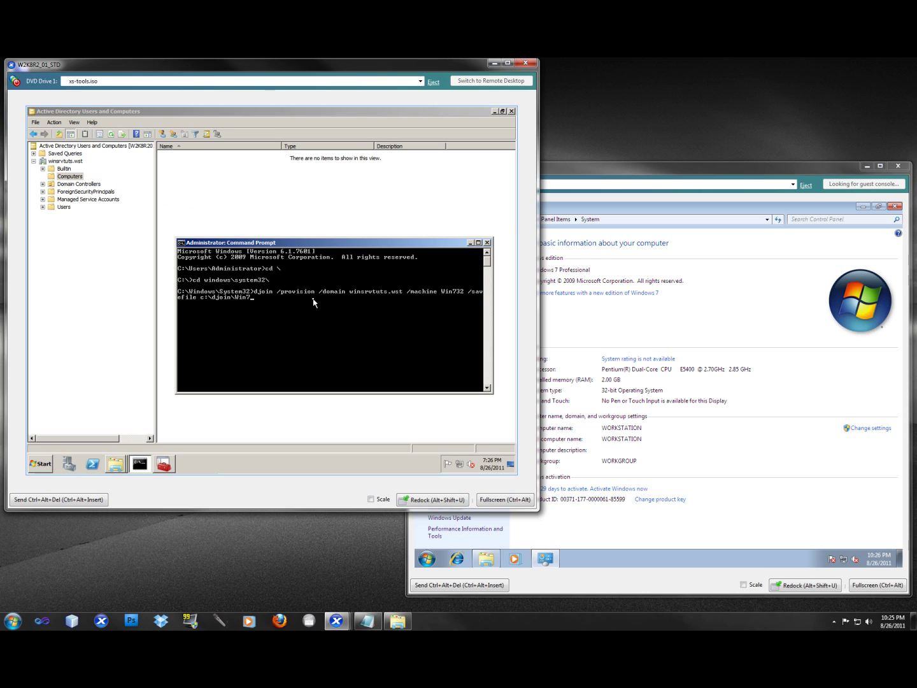
Step: Complete the save path as c:\djoin\Win732.txt and run the djoin provisioning command
text(32.txt)
key(Return)
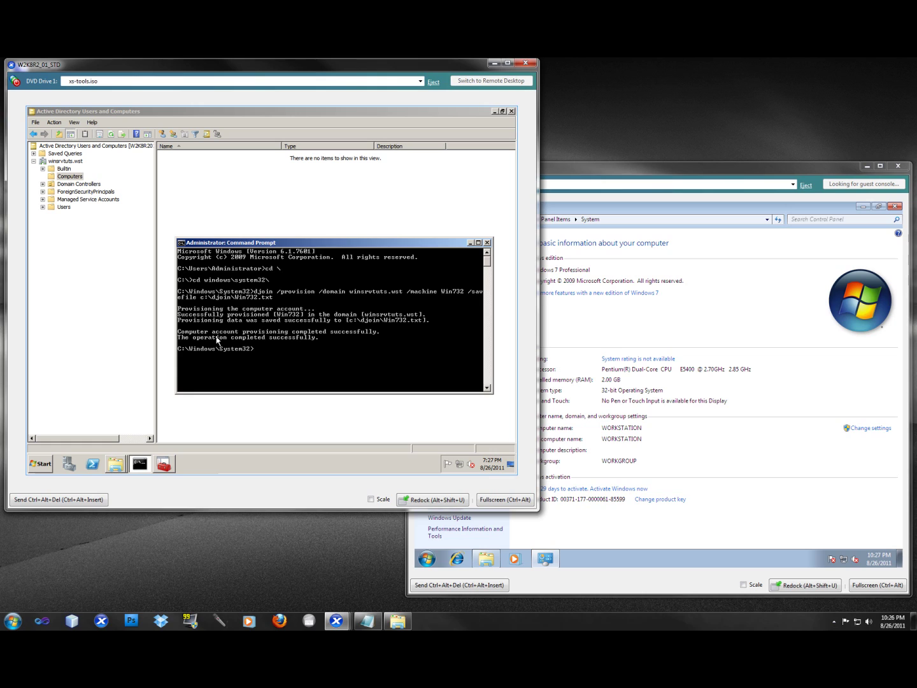
Step: Close both open djoin folder windows from the taskbar
click(115, 463)
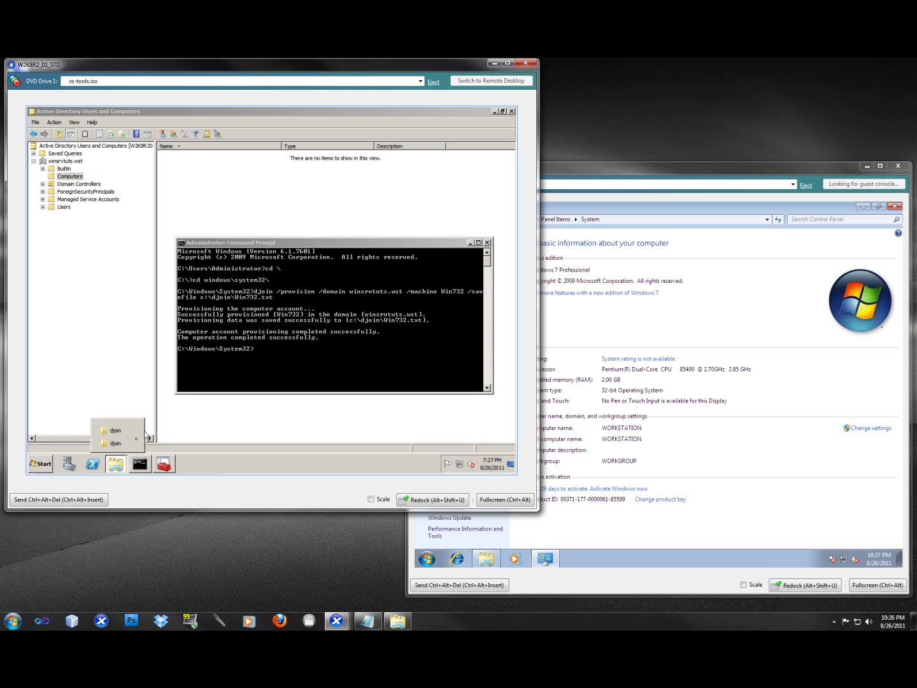
click(131, 430)
click(130, 444)
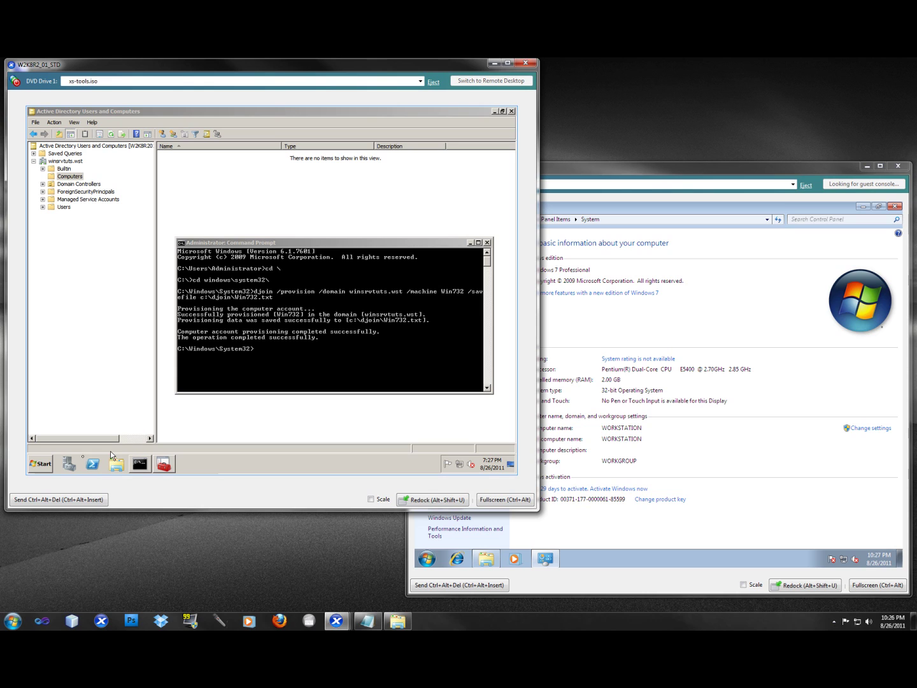
Step: Open C:\djoin through Run, close Server Manager, and select the new Win732 file
click(55, 464)
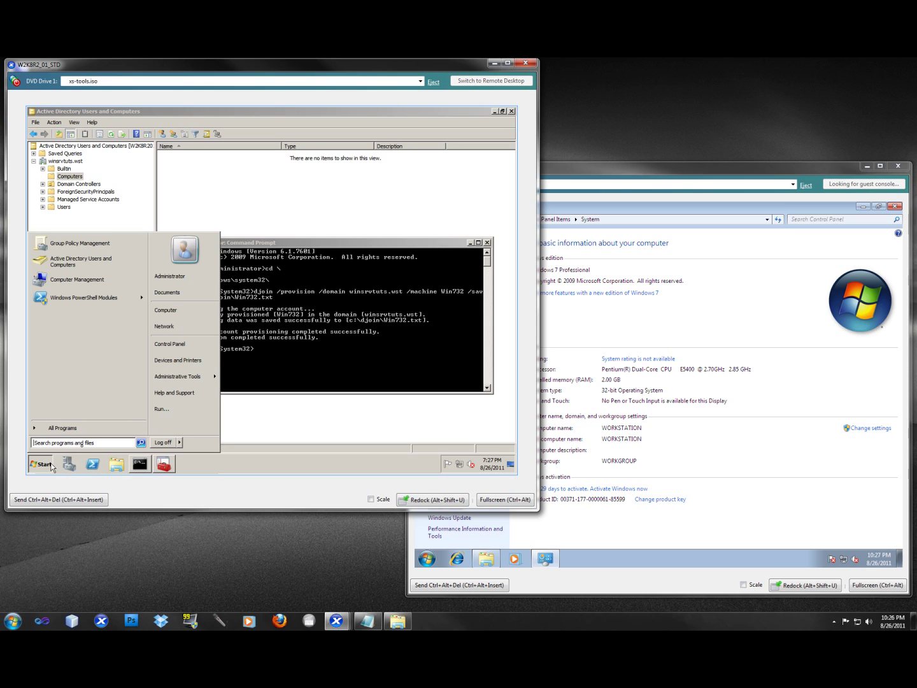
click(163, 407)
text(c:\)
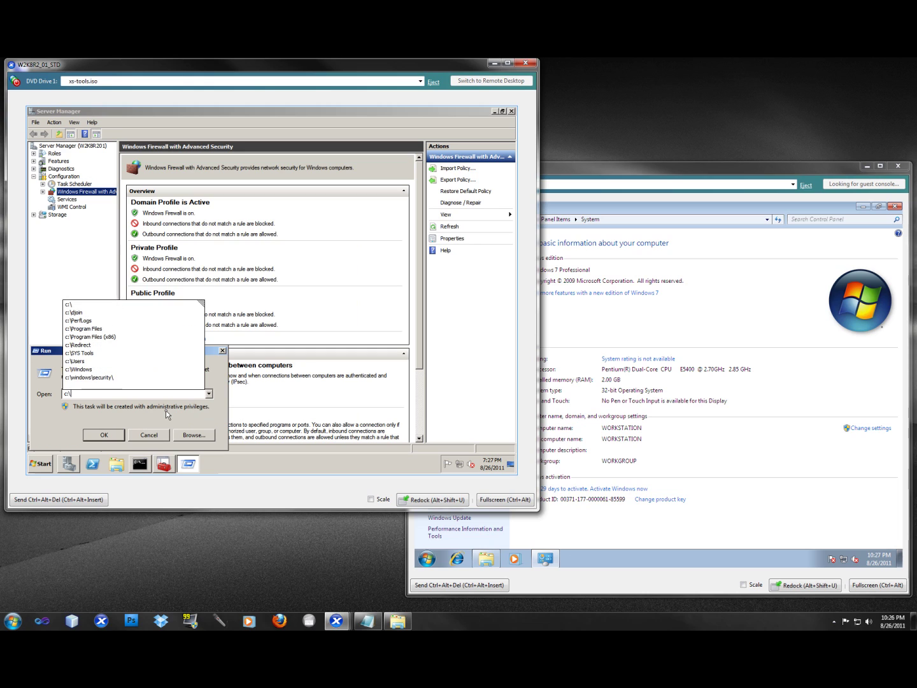
text(dj)
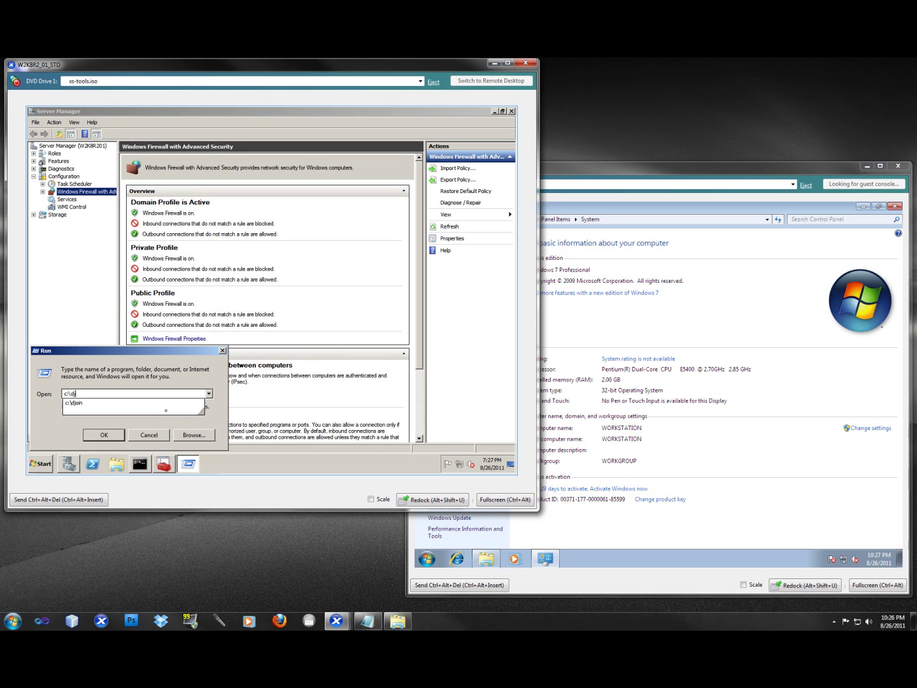
key(Down)
key(Return)
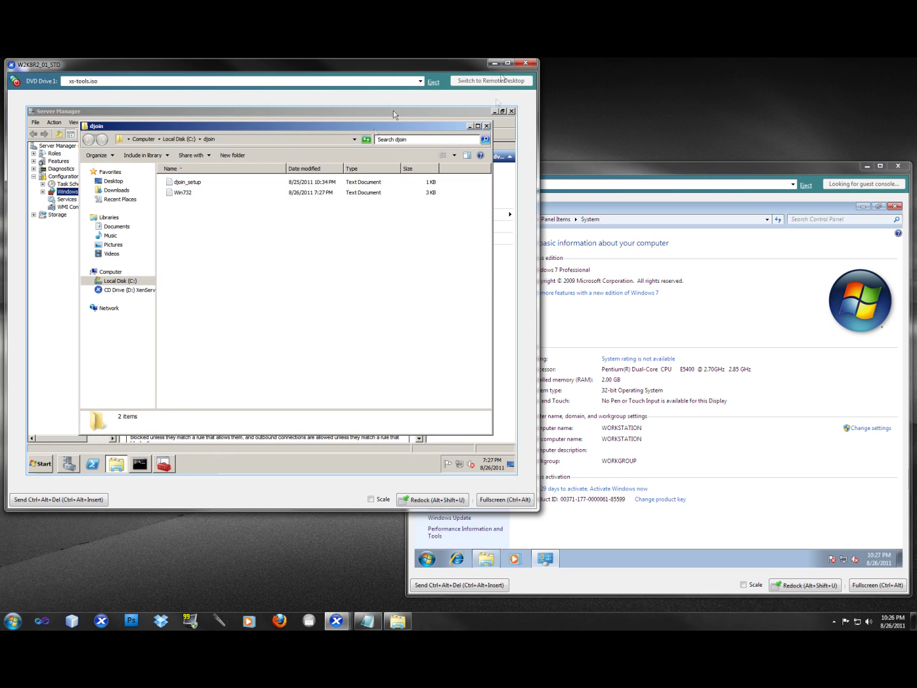
click(511, 112)
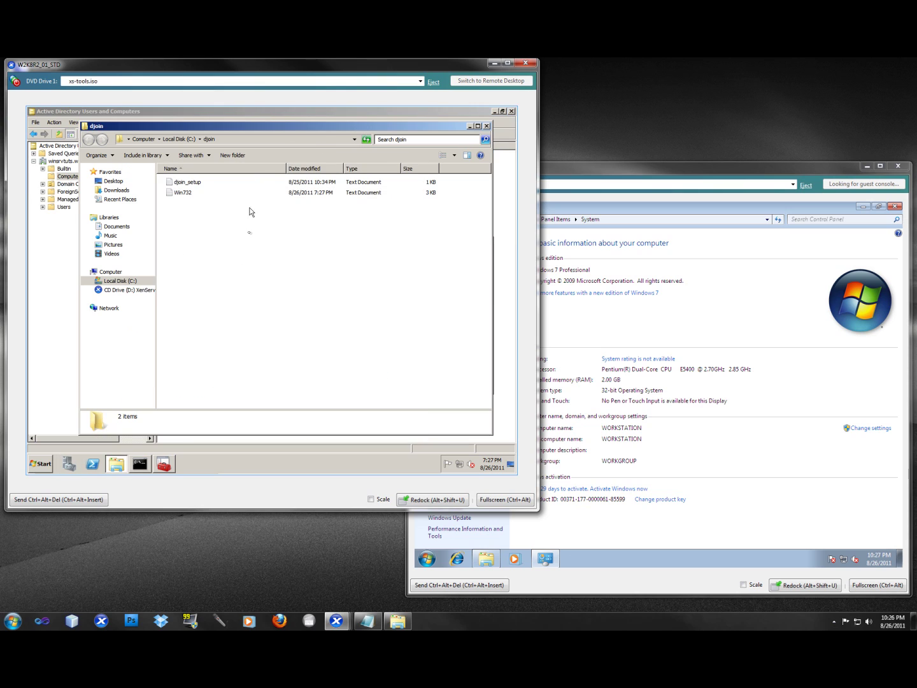
click(190, 193)
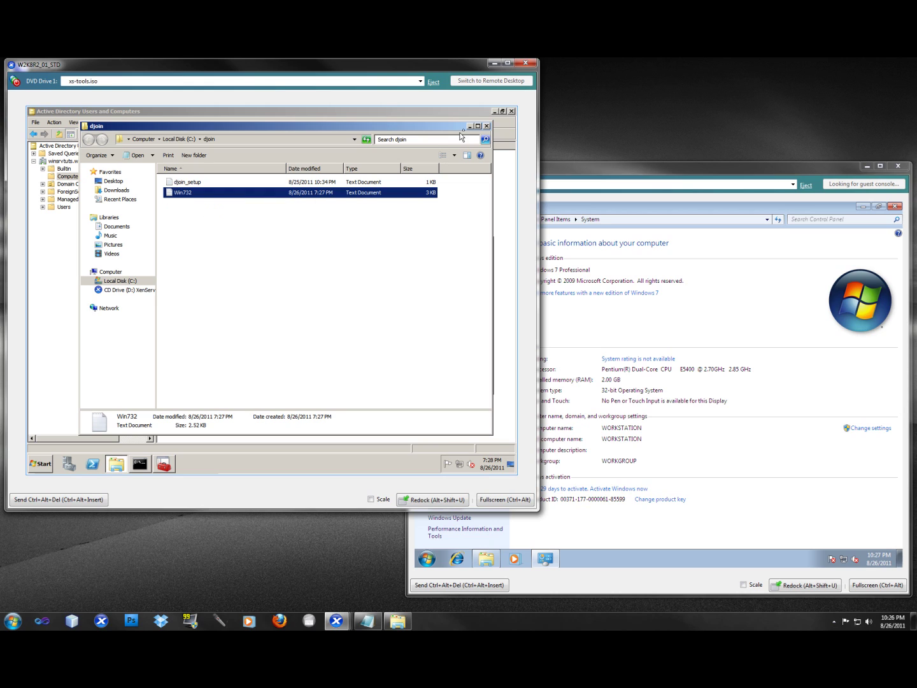
Step: In Active Directory Users and Computers, open Computers and select the WIN732 account
click(469, 126)
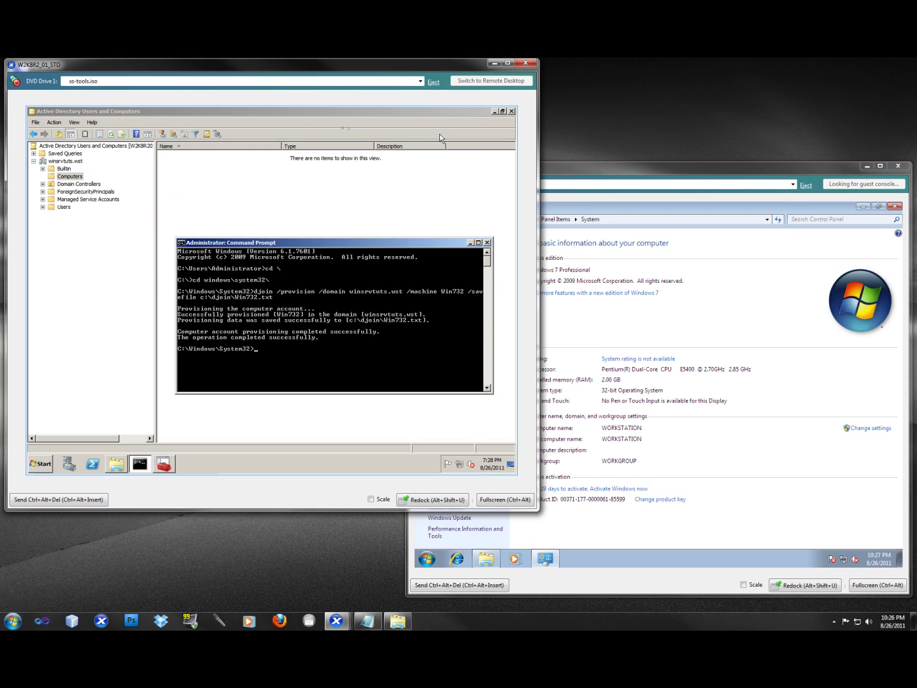
click(301, 112)
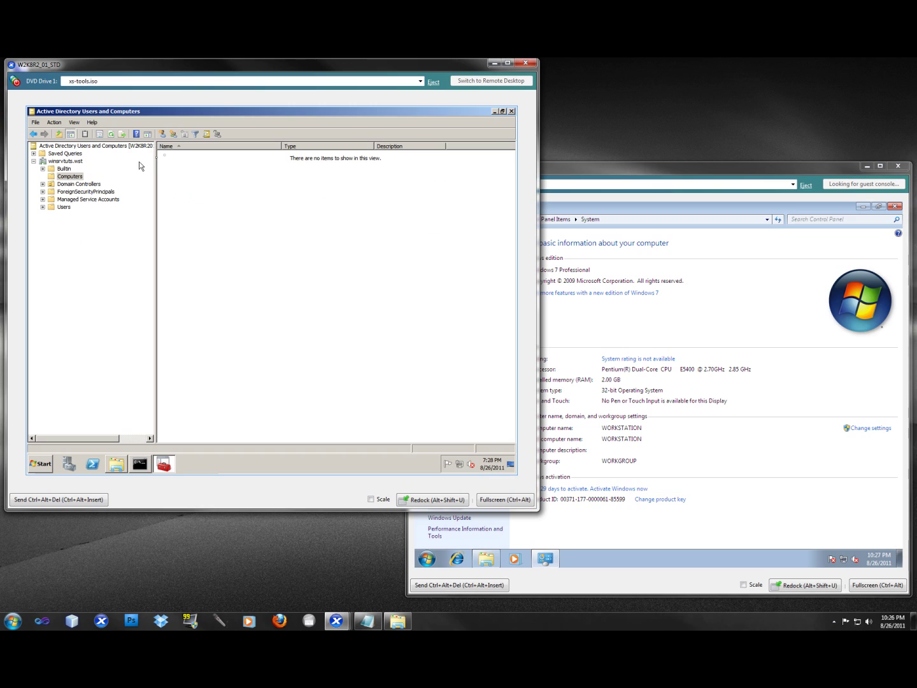
click(51, 179)
click(268, 219)
click(182, 159)
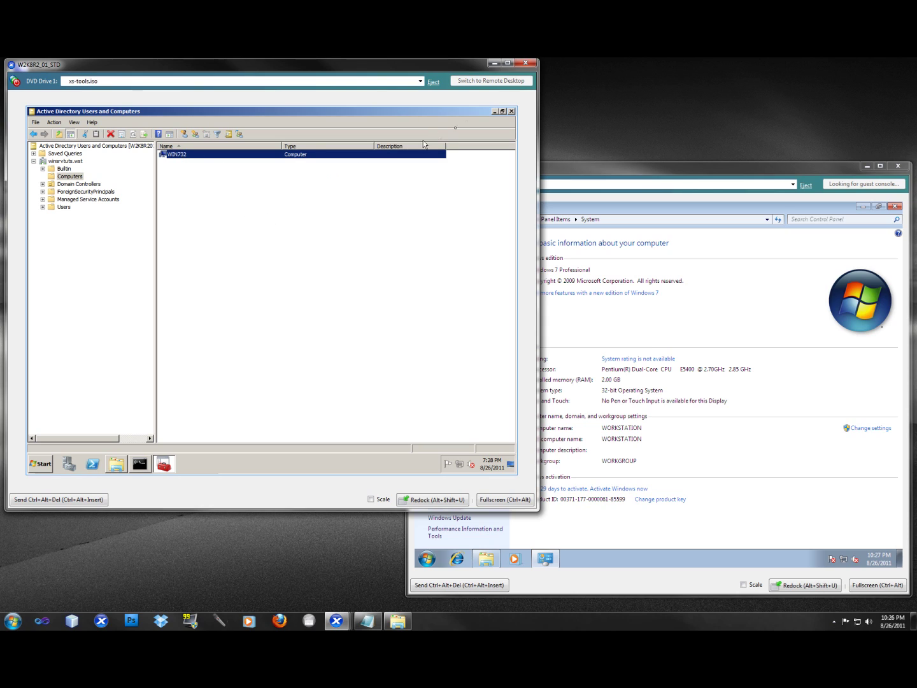
Step: Minimize ADUC and copy the Win732 file from the local C:\djoin folder
click(495, 112)
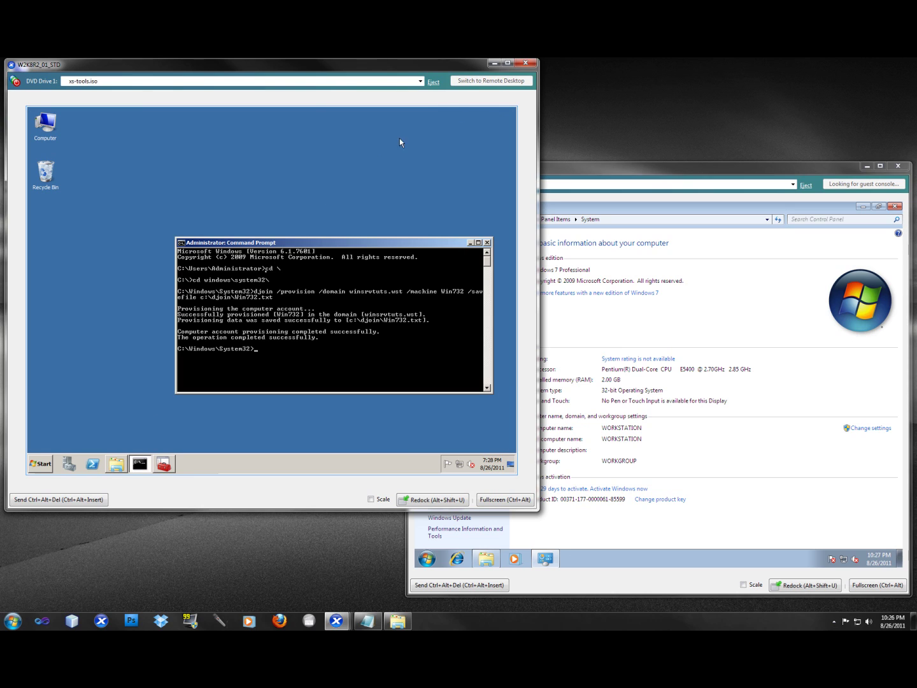
drag(322, 245, 291, 189)
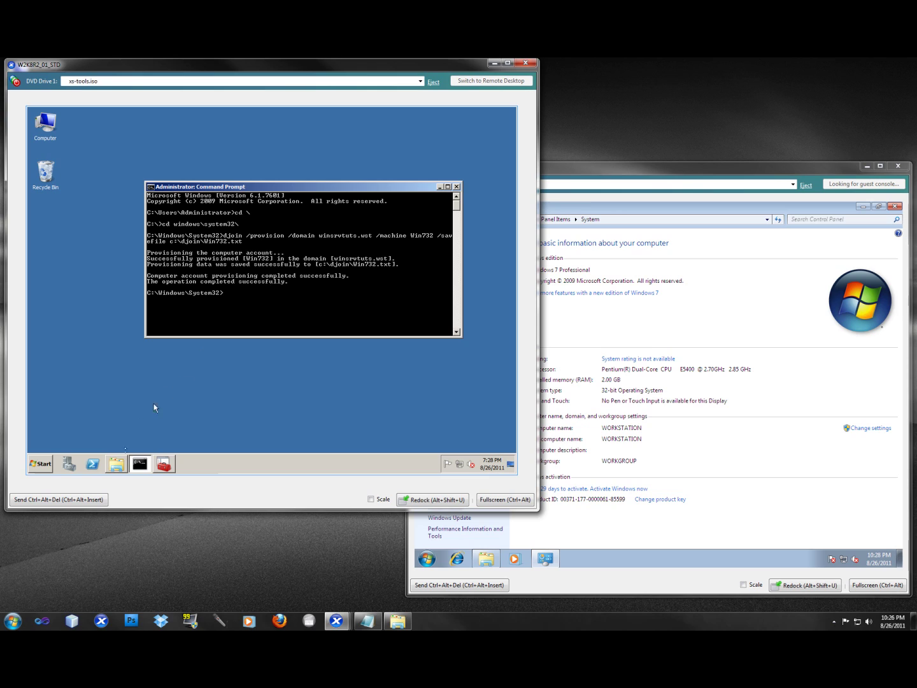
click(113, 469)
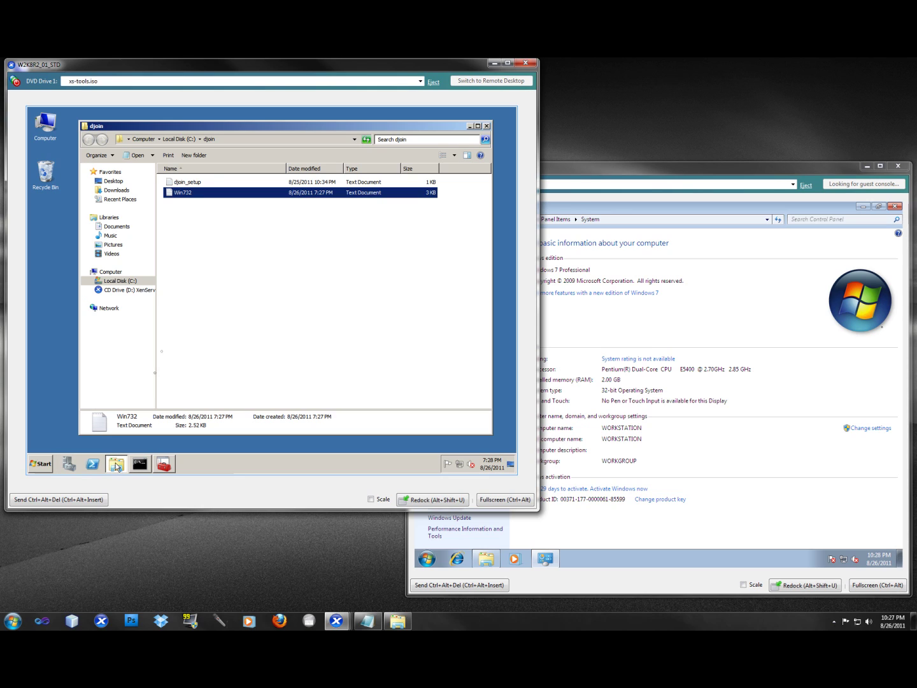
right_click(218, 198)
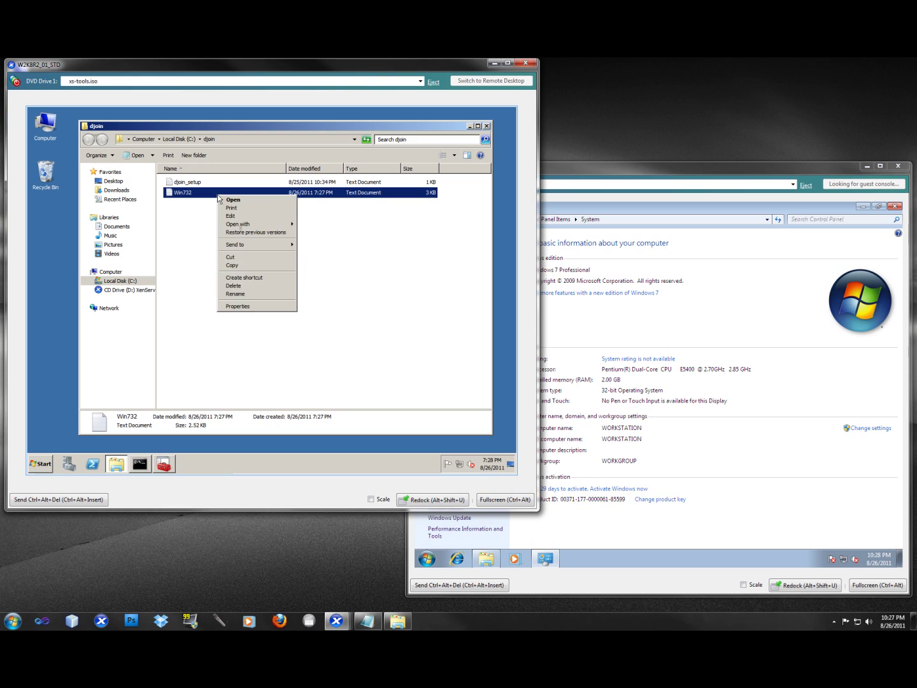
click(246, 266)
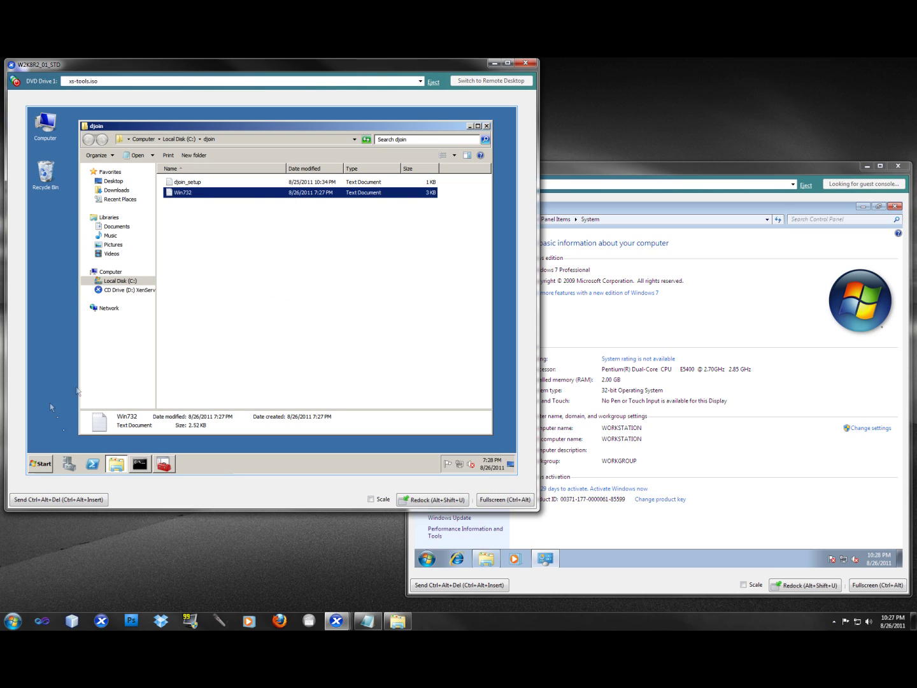
Step: Paste Win732 into the djoin folder on \\192.168.1.7\Share, then close both folder windows
click(44, 464)
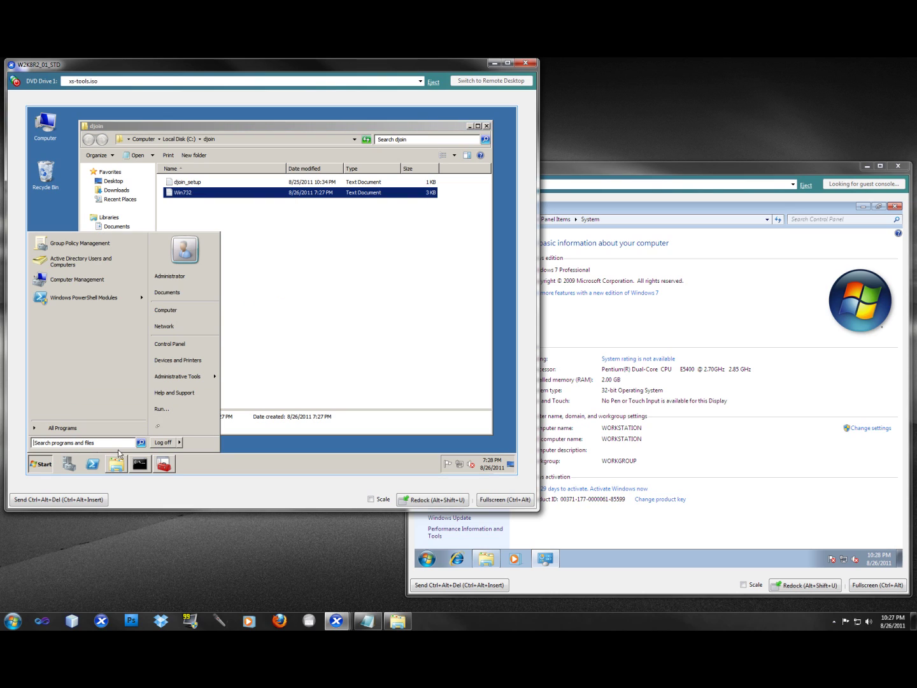
click(182, 410)
text(\\)
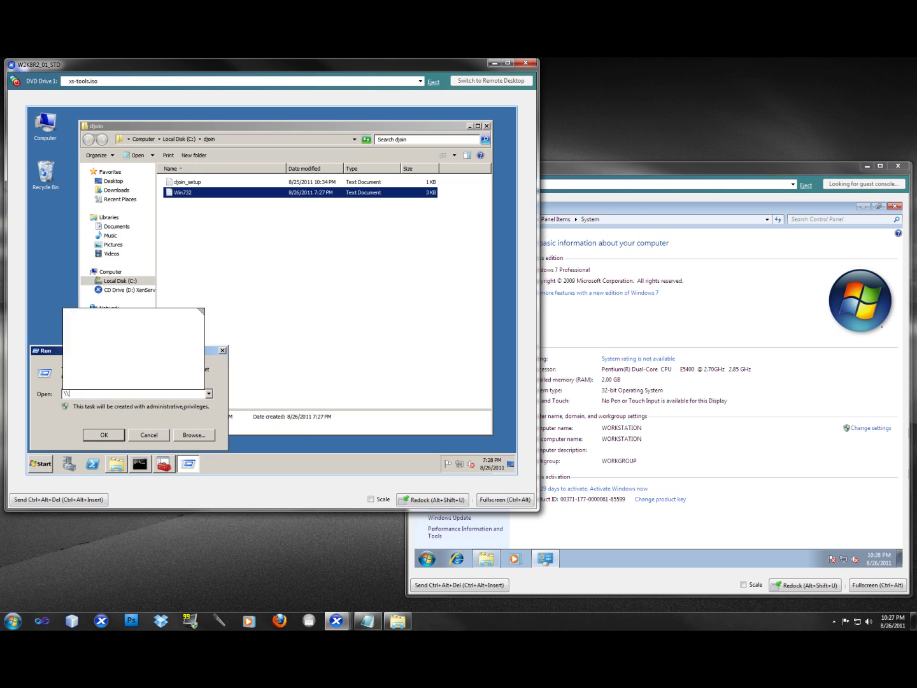
key(Down)
key(Return)
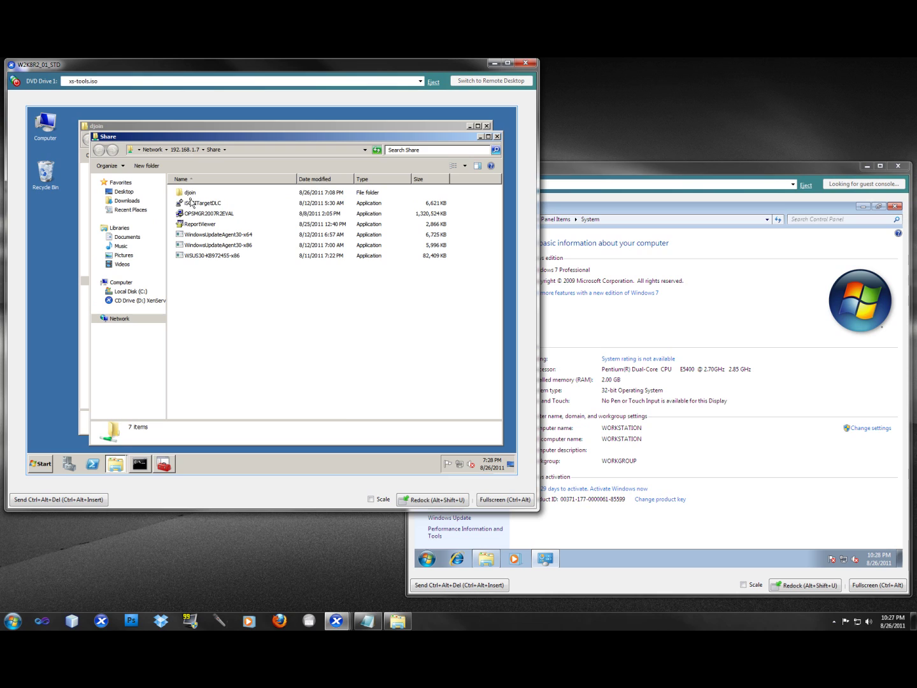
double_click(191, 203)
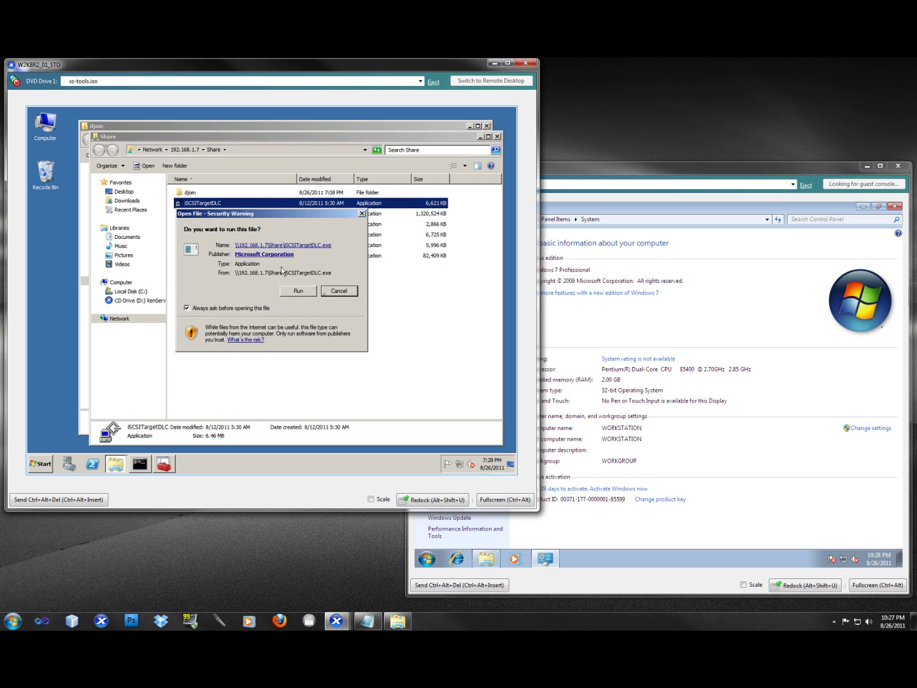
click(331, 290)
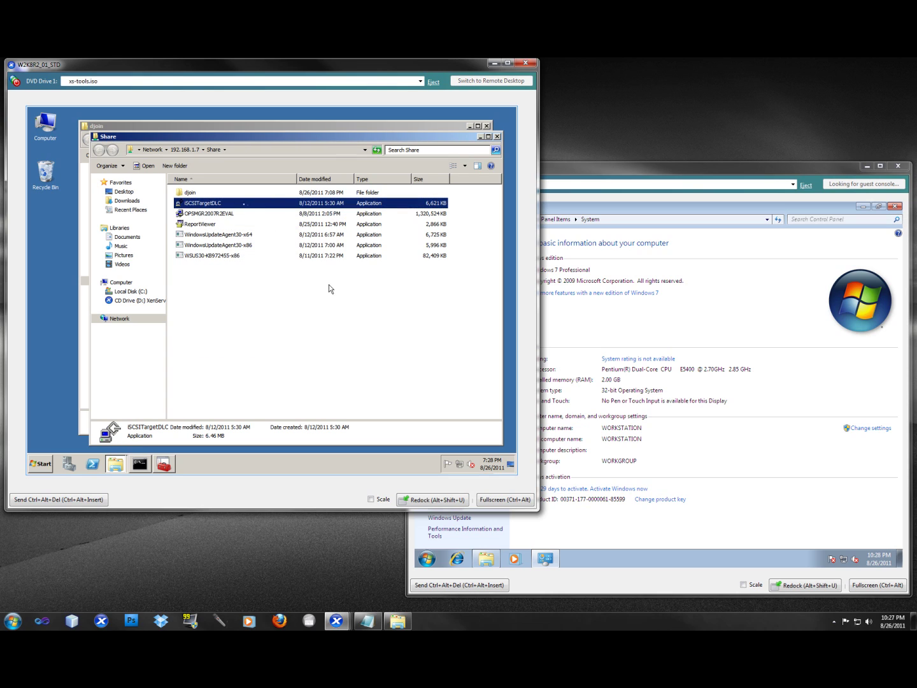
double_click(189, 192)
key(ctrl+v)
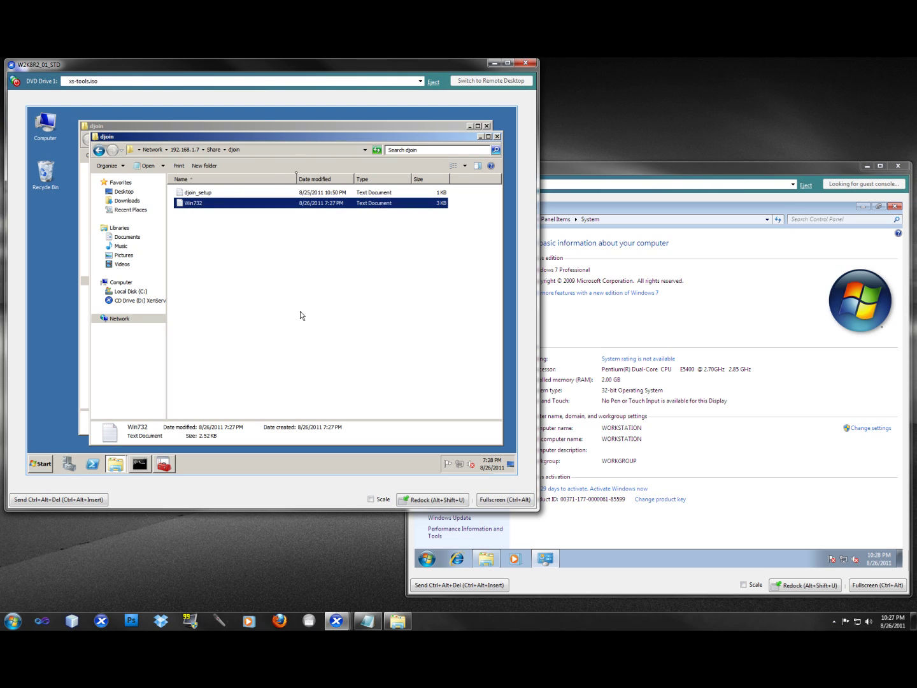
click(497, 137)
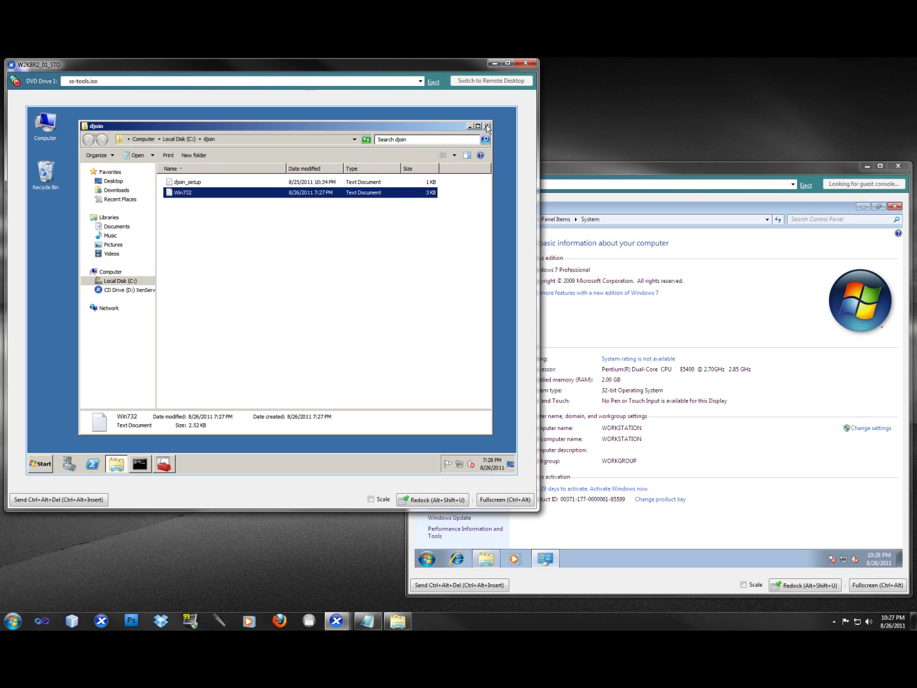
click(485, 126)
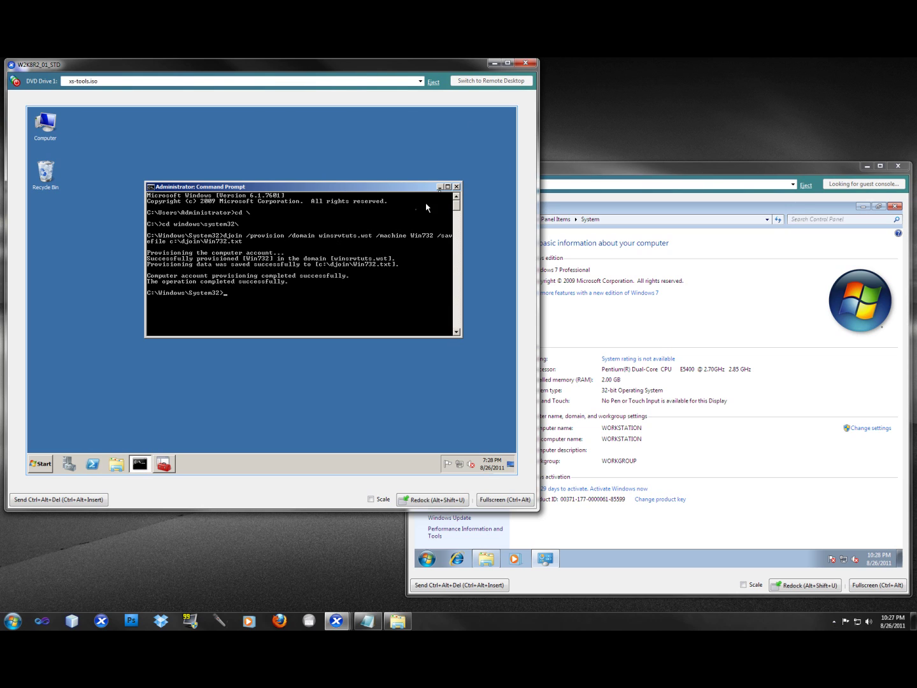
Step: Exit the server Command Prompt, bring the Windows 7 VM console forward, and close System
text(exit)
key(Return)
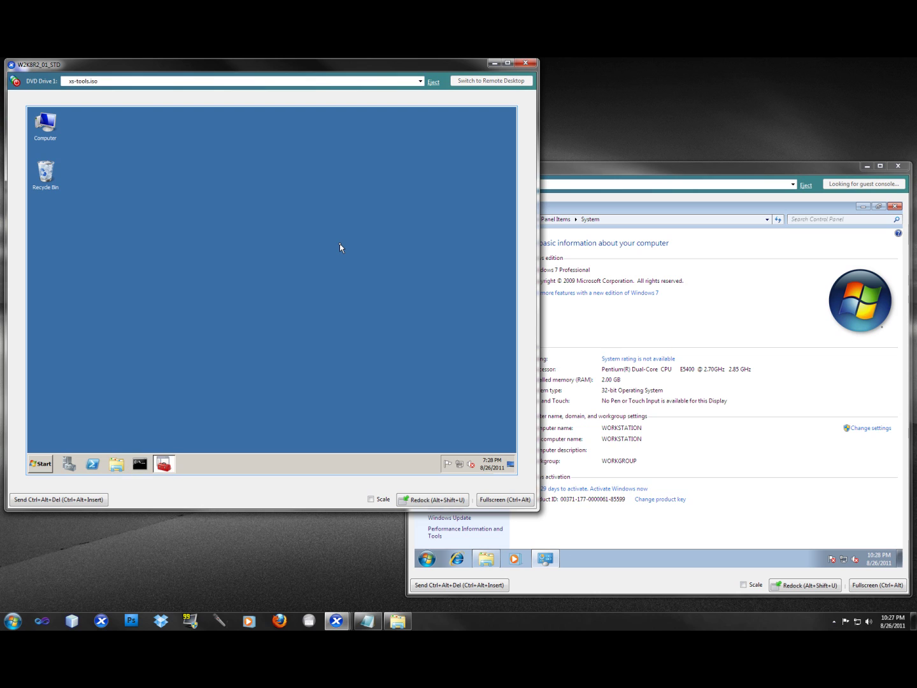
drag(656, 165, 572, 131)
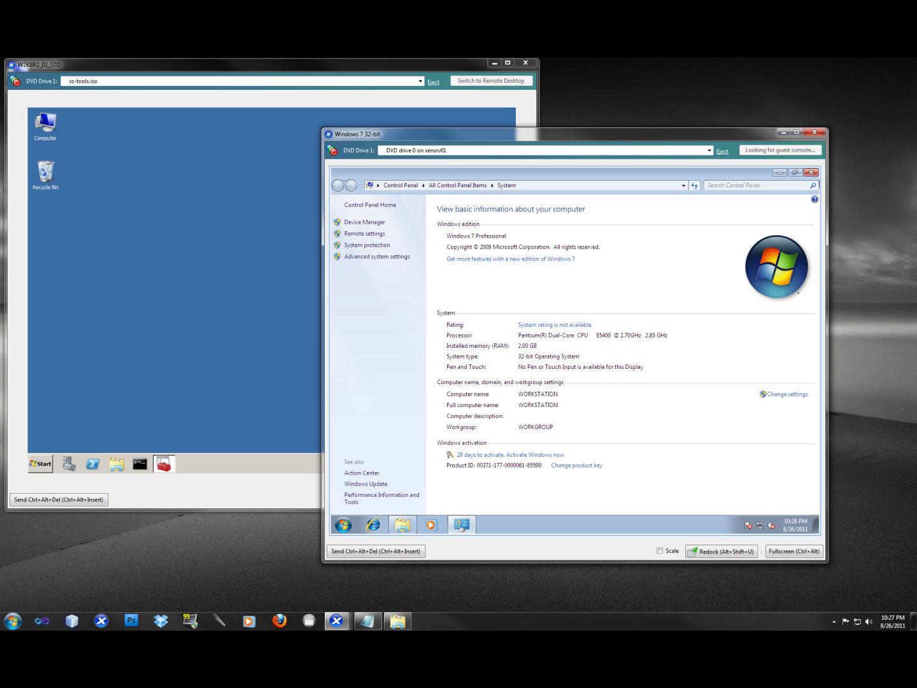
click(810, 173)
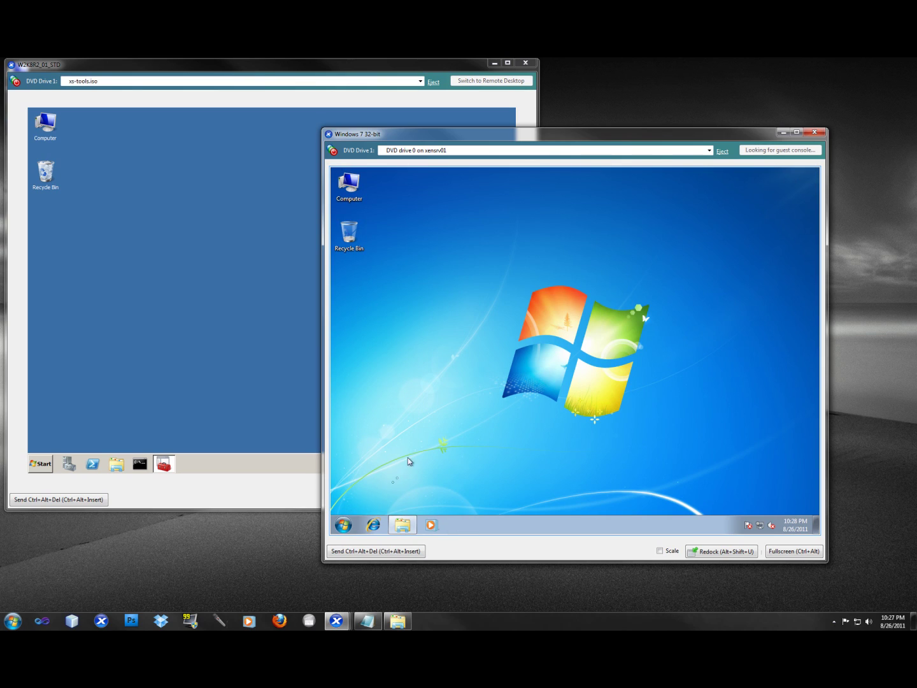
Step: Copy Win732 from the share's djoin folder and go up to the Share folder
click(402, 524)
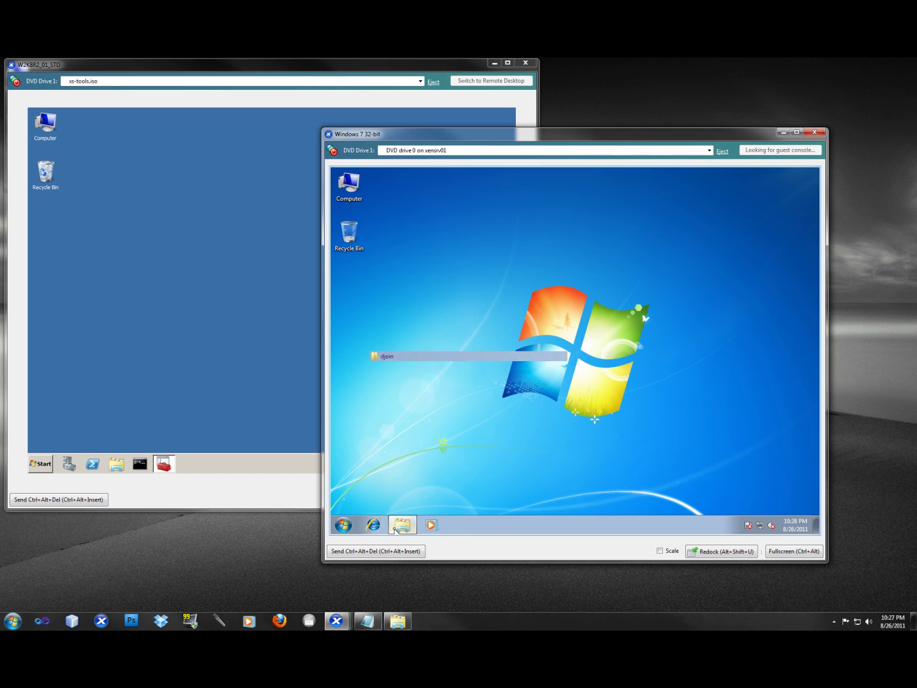
click(456, 256)
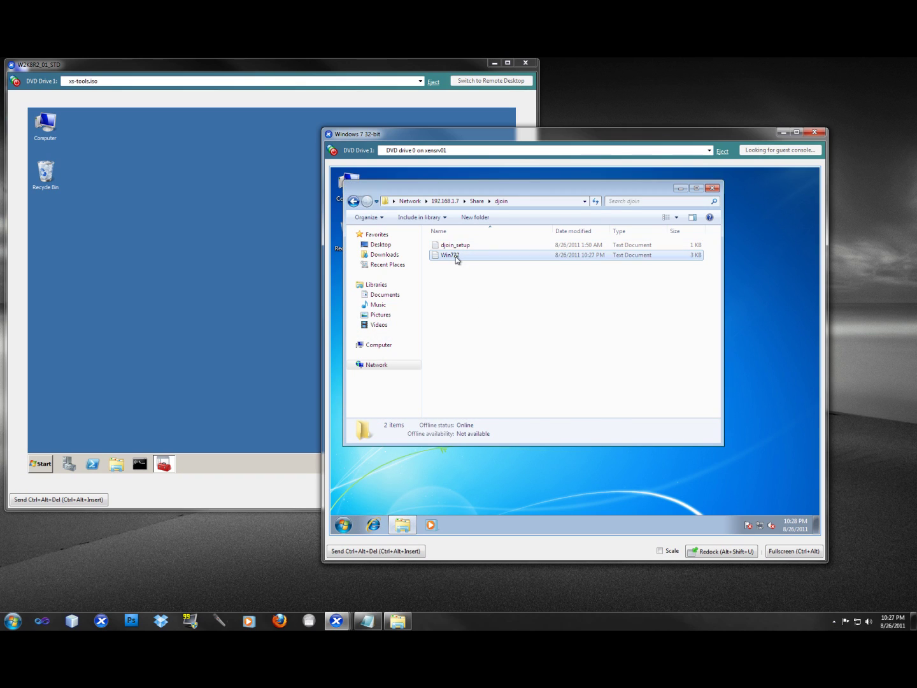
right_click(457, 258)
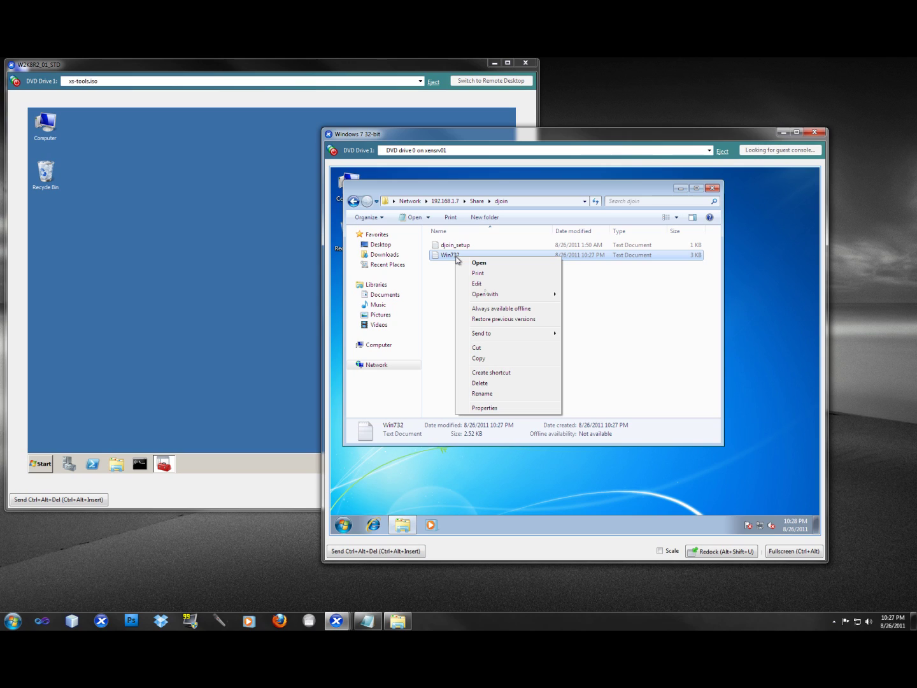
click(500, 359)
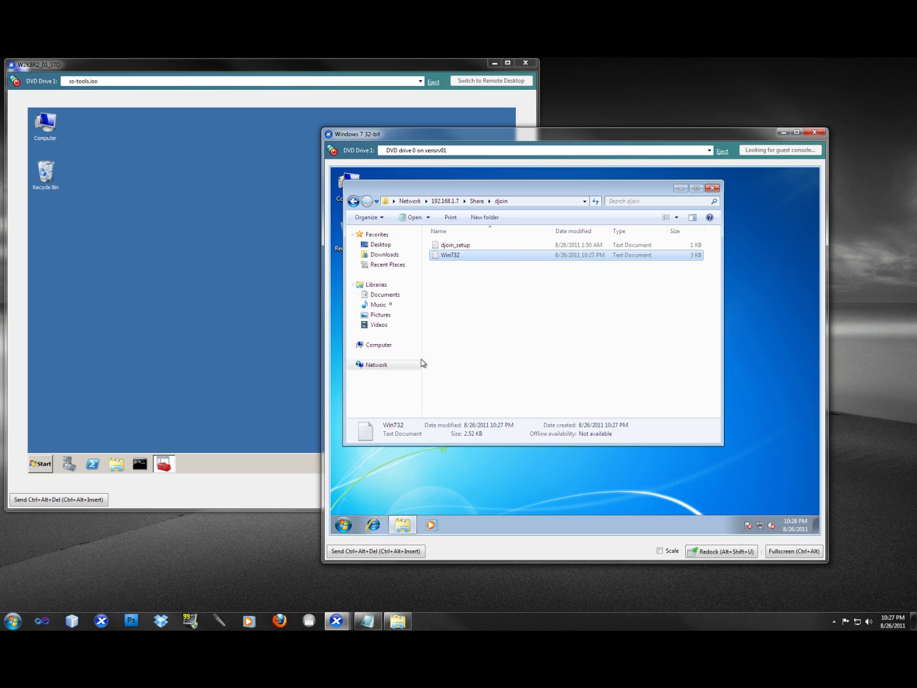
click(476, 200)
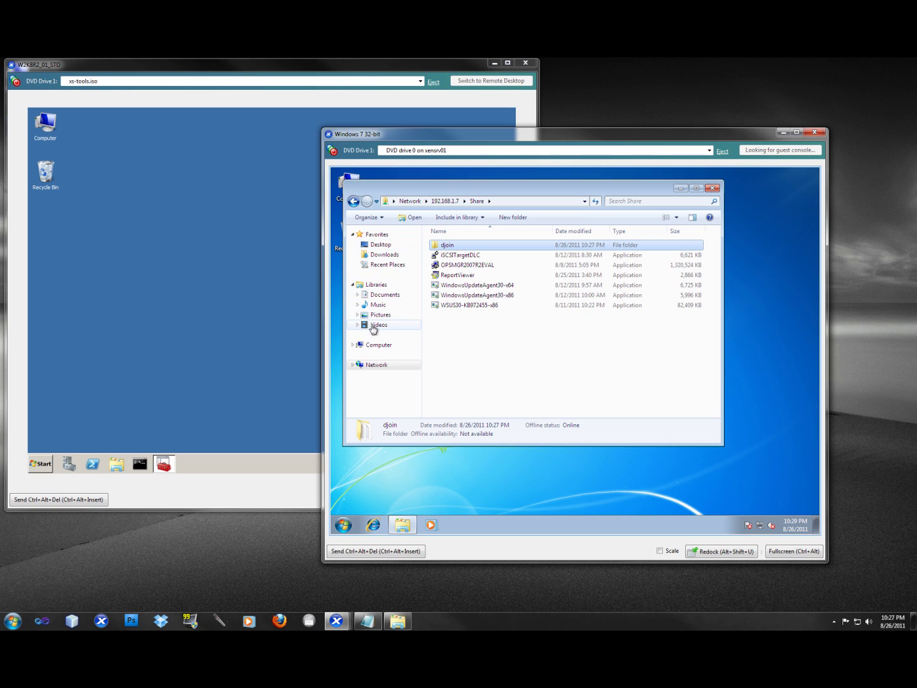
Step: Paste the djoin folder into Local Disk (C:), merging and replacing with the newer djoin_setup
click(376, 345)
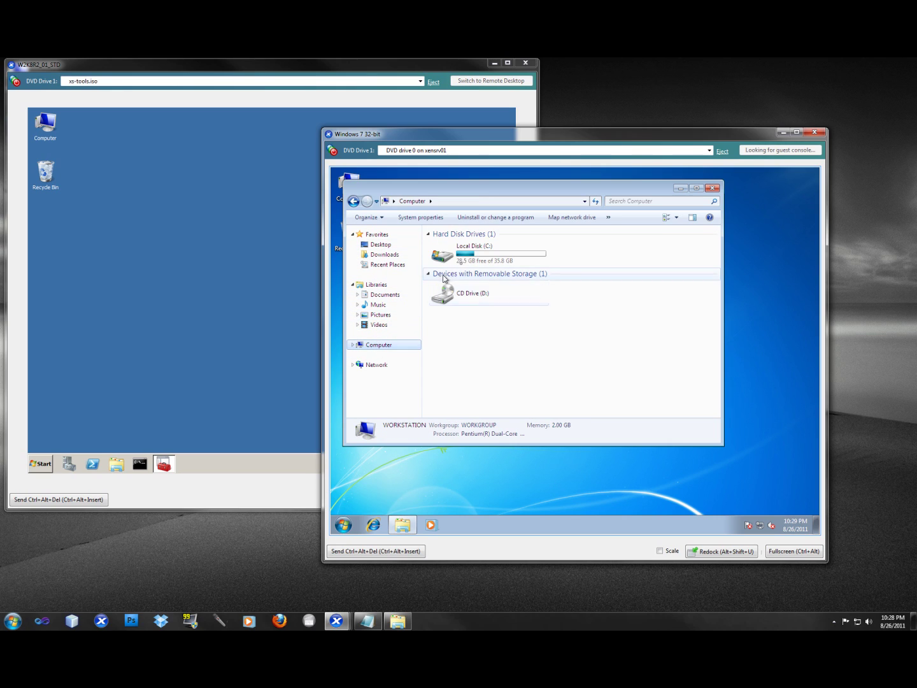
double_click(468, 259)
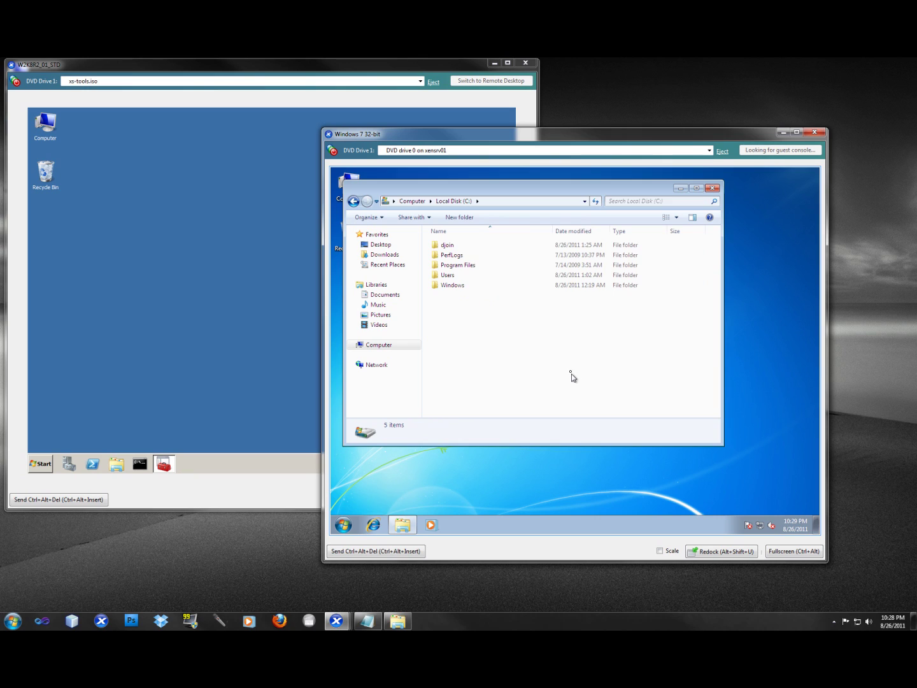
key(ctrl+v)
click(609, 440)
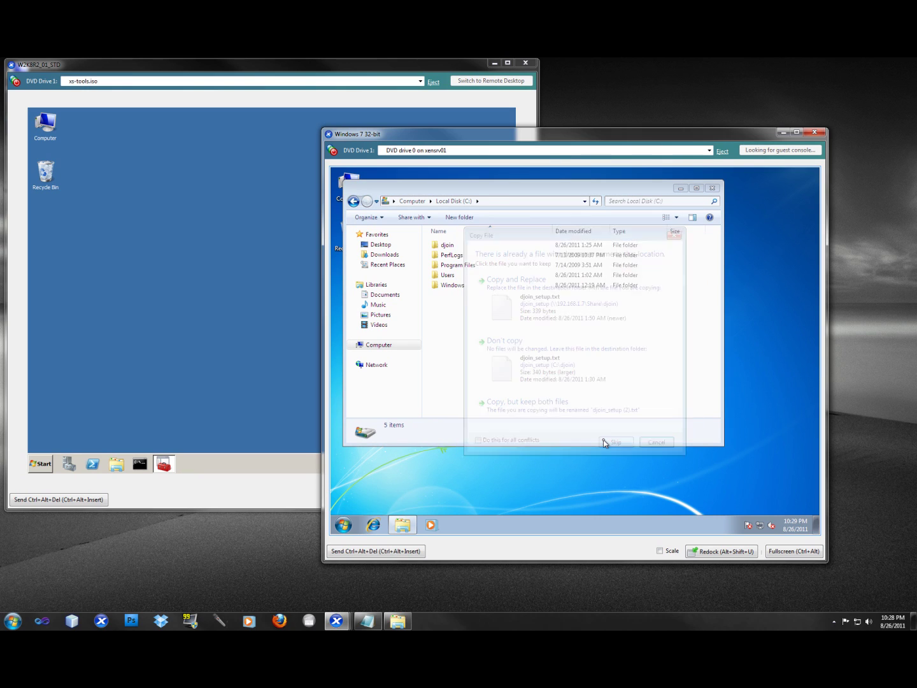
click(536, 316)
click(545, 337)
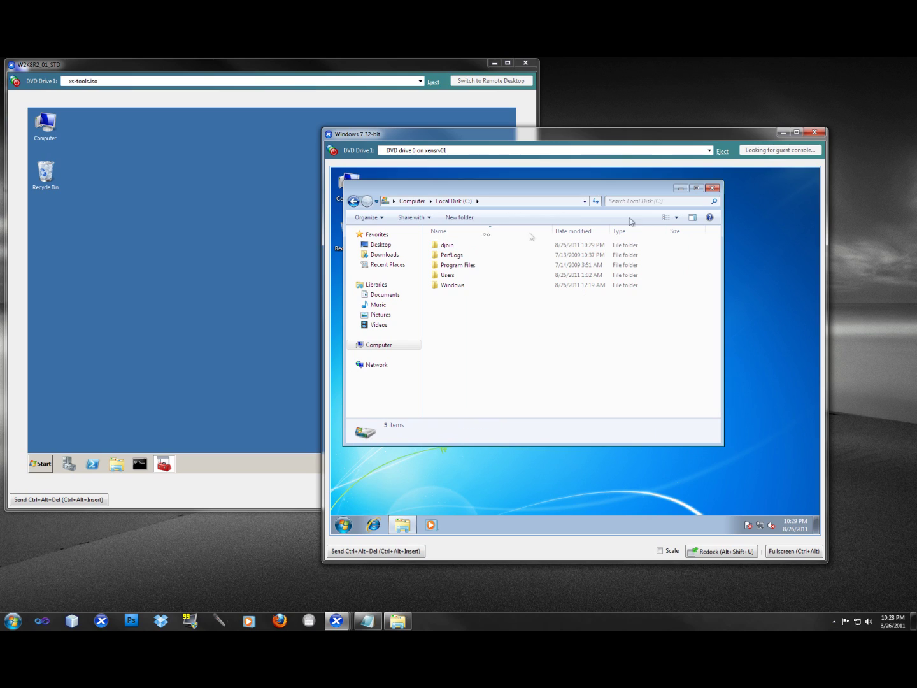
Step: Delete Win701 from C:\djoin and move the folder window aside
double_click(456, 245)
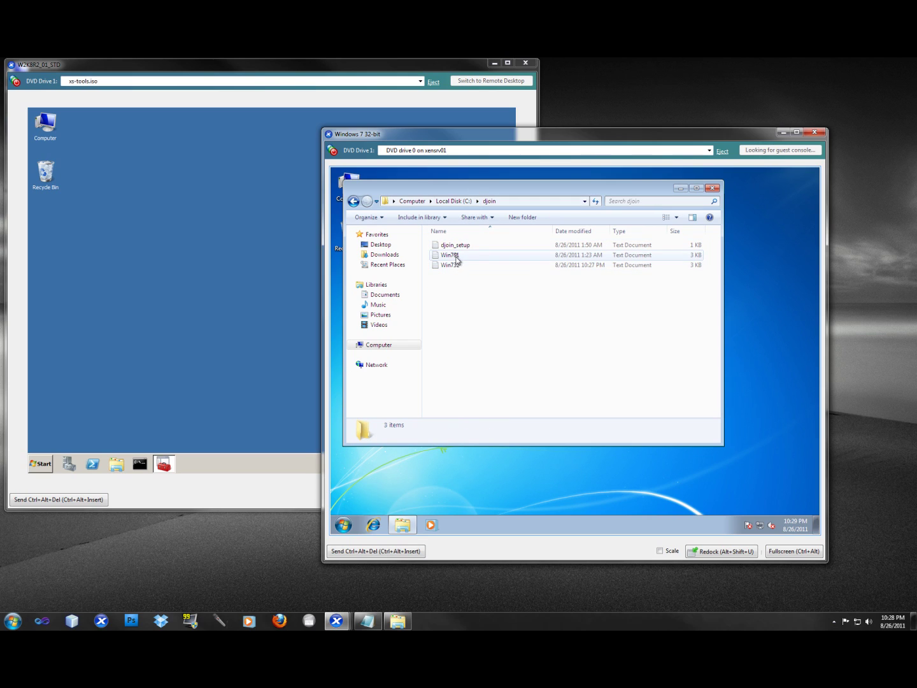
click(452, 256)
key(Delete)
key(Return)
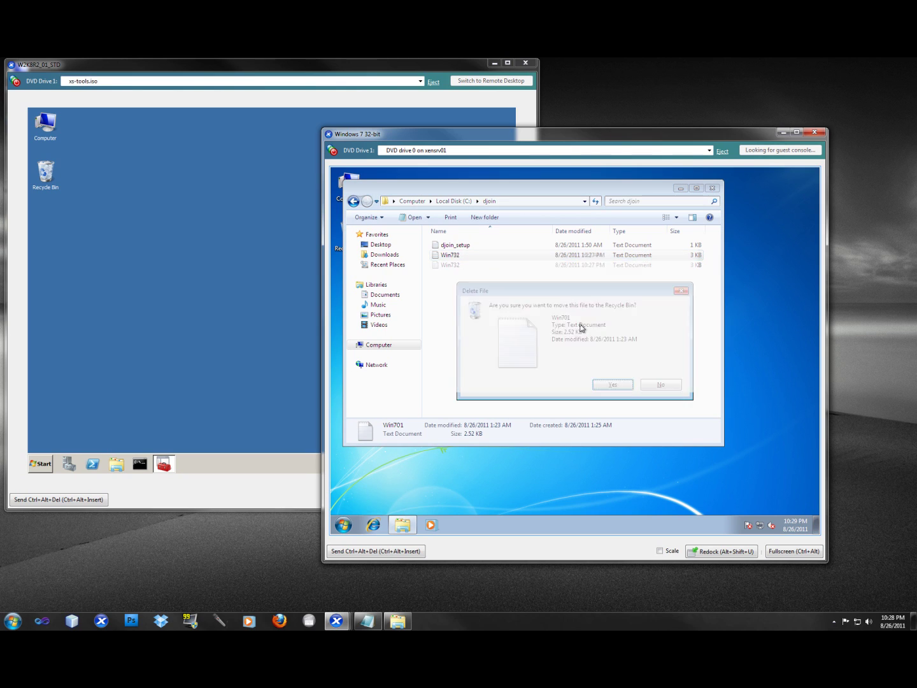
drag(522, 194, 612, 256)
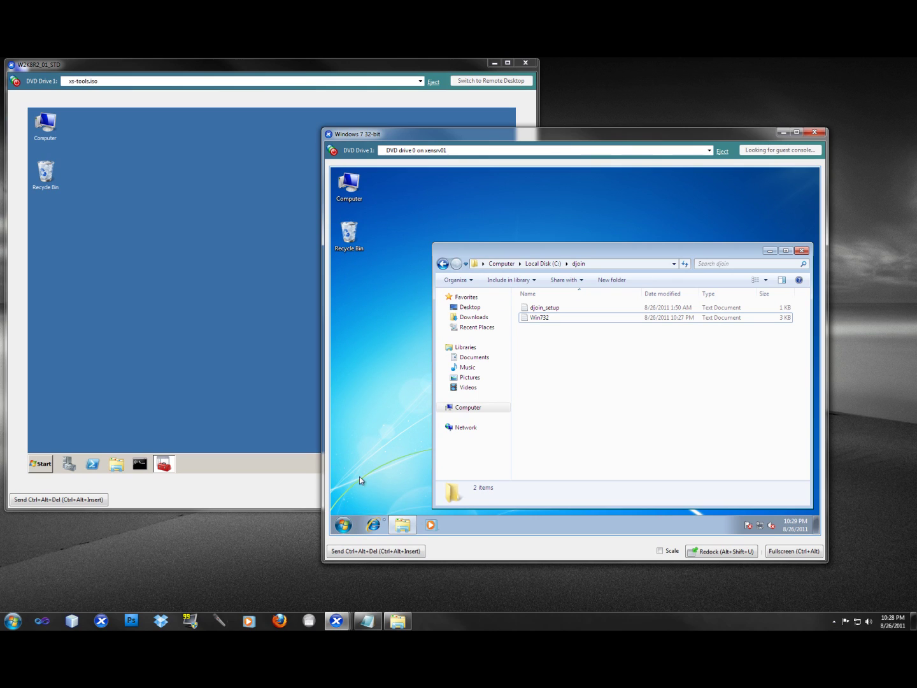
Step: Launch Command Prompt as administrator from a Start search for 'comm', accepting the UAC prompt
click(346, 528)
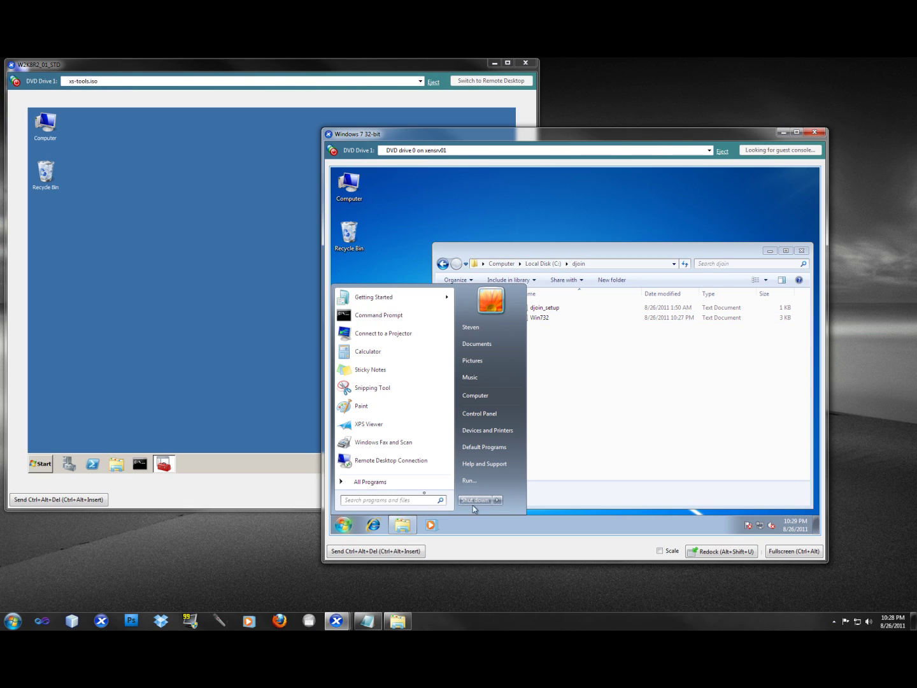
click(420, 498)
text(comm)
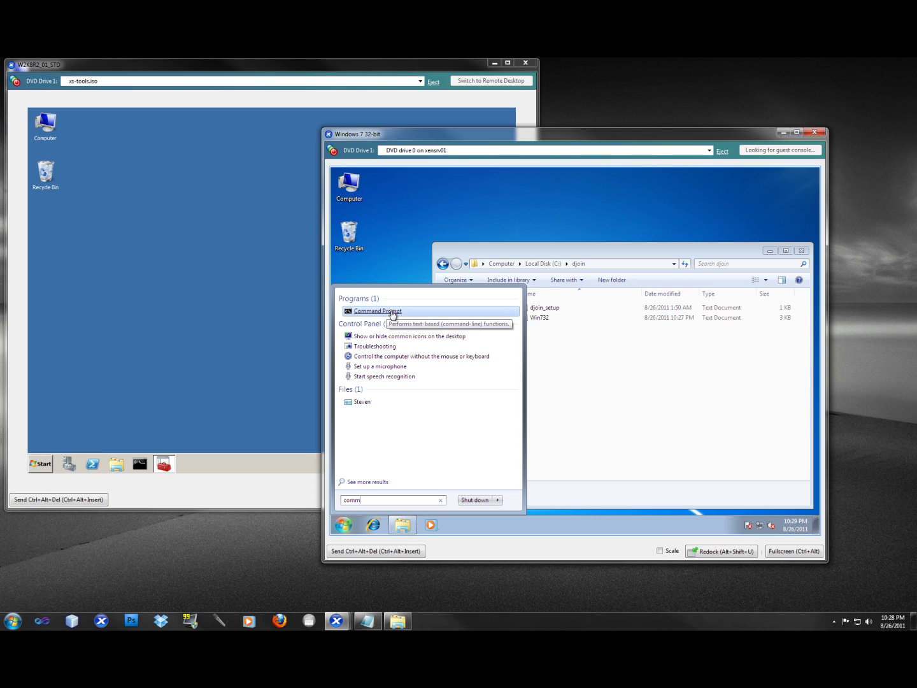
right_click(391, 311)
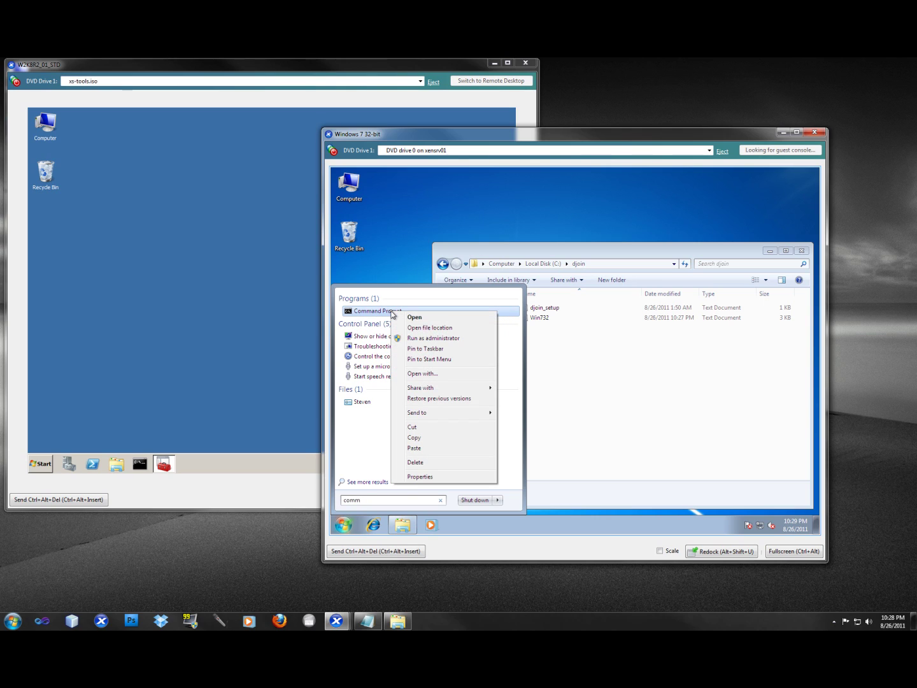
click(442, 340)
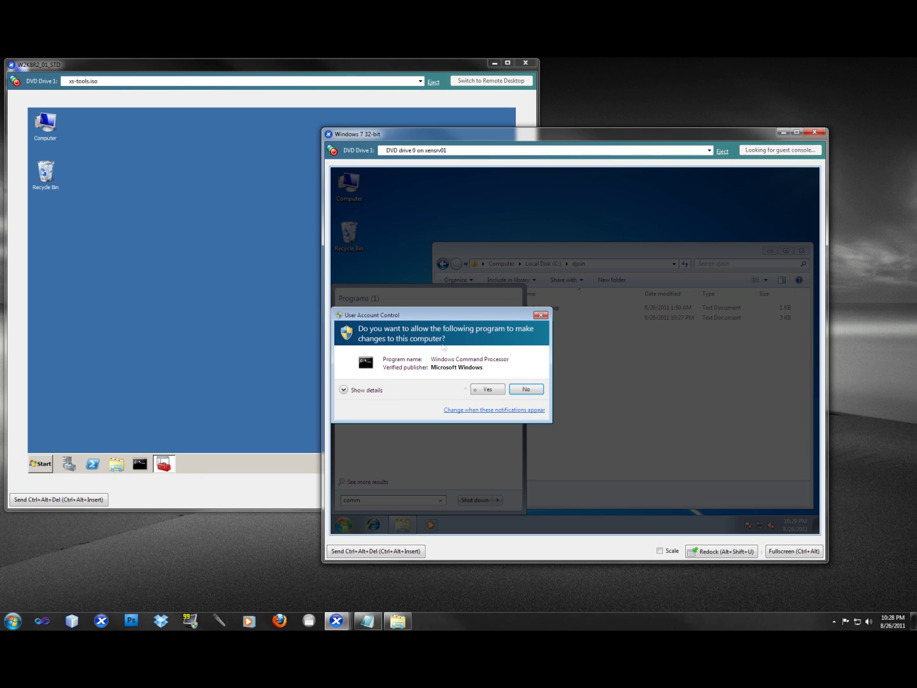
click(480, 392)
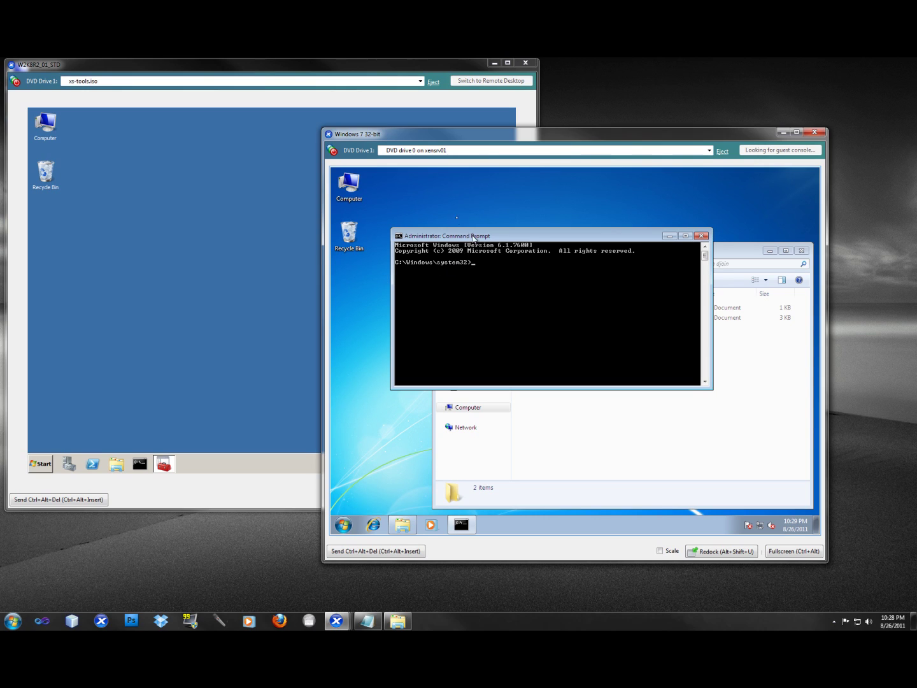
drag(473, 237, 459, 200)
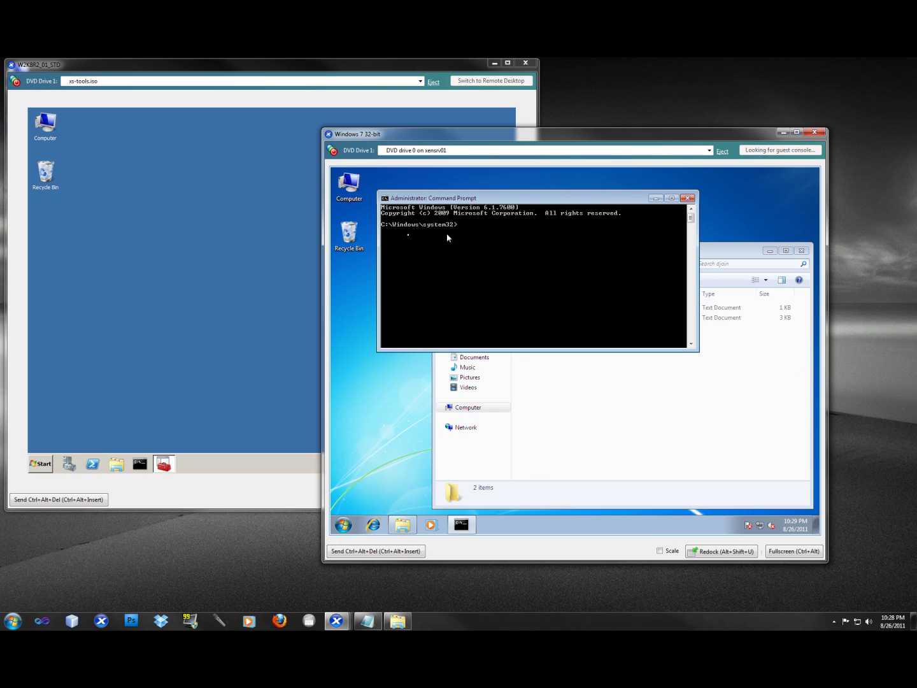
Step: Shrink the djoin folder window beside the Command Prompt, narrow its Name column, and select Win732
click(708, 249)
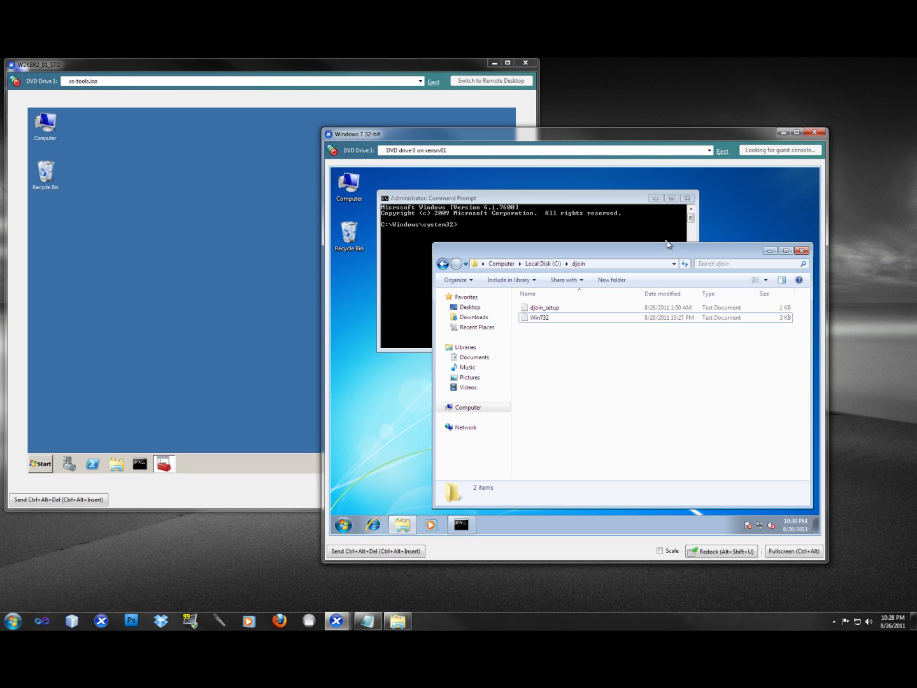
drag(662, 242, 645, 379)
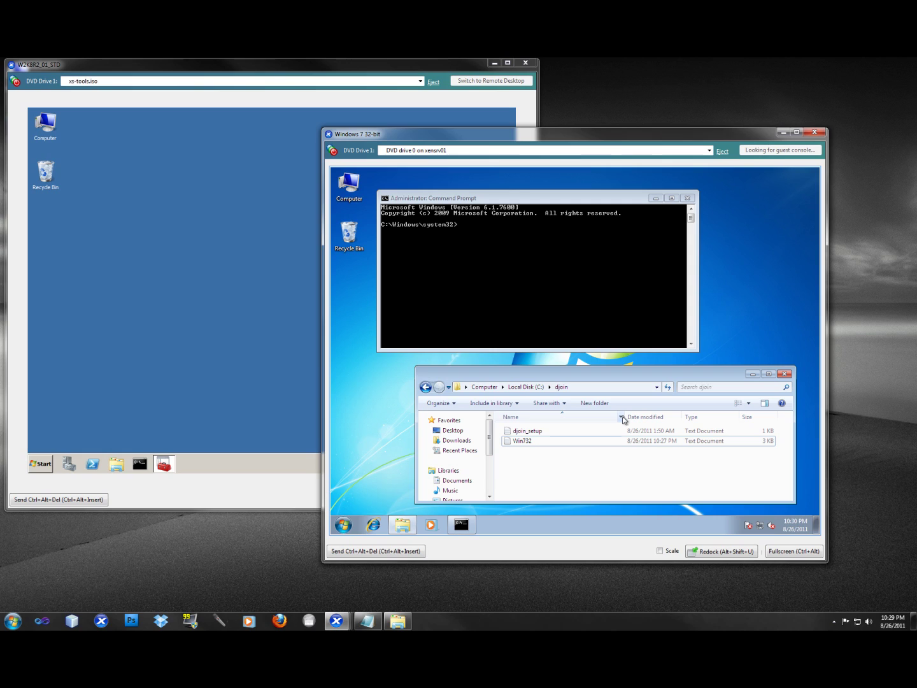
drag(625, 418, 592, 418)
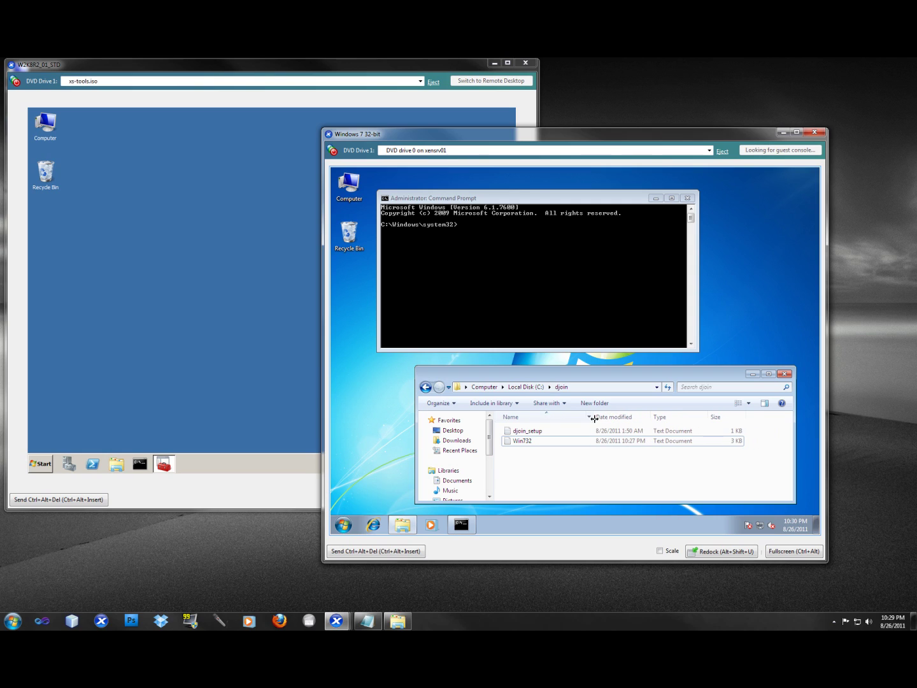
click(548, 446)
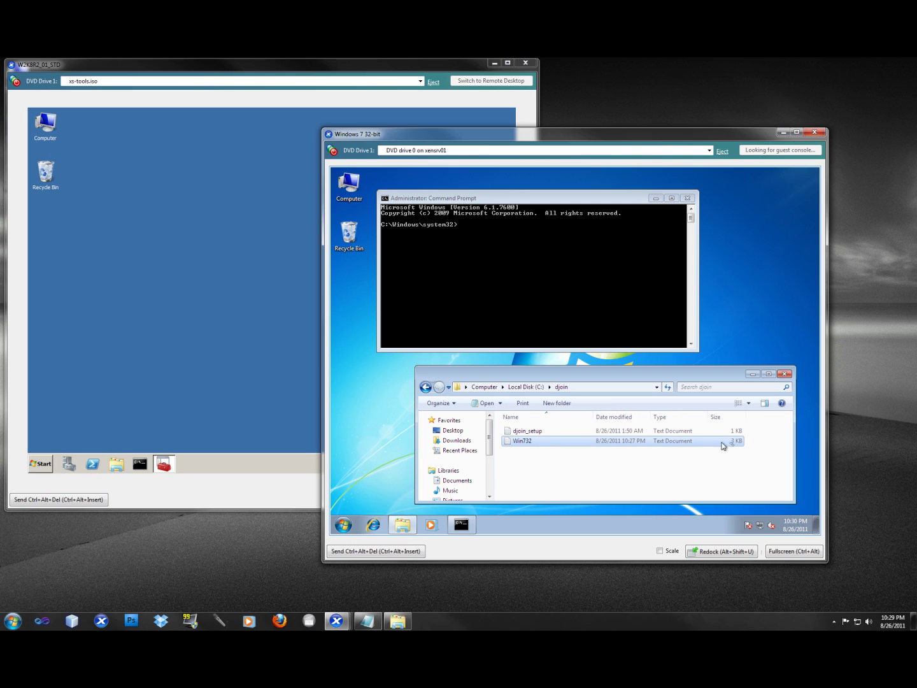
click(691, 476)
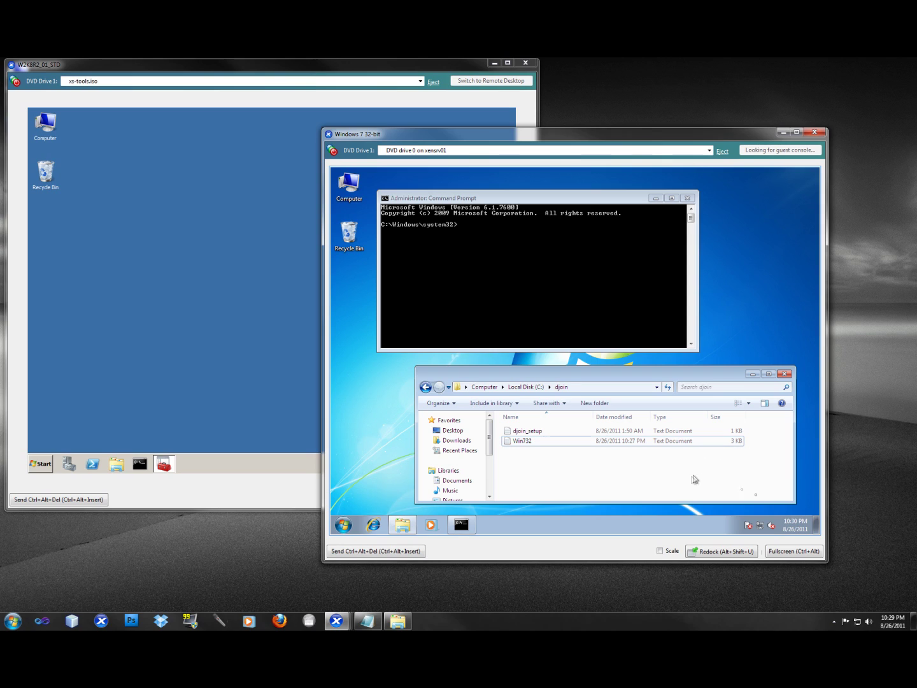
click(622, 442)
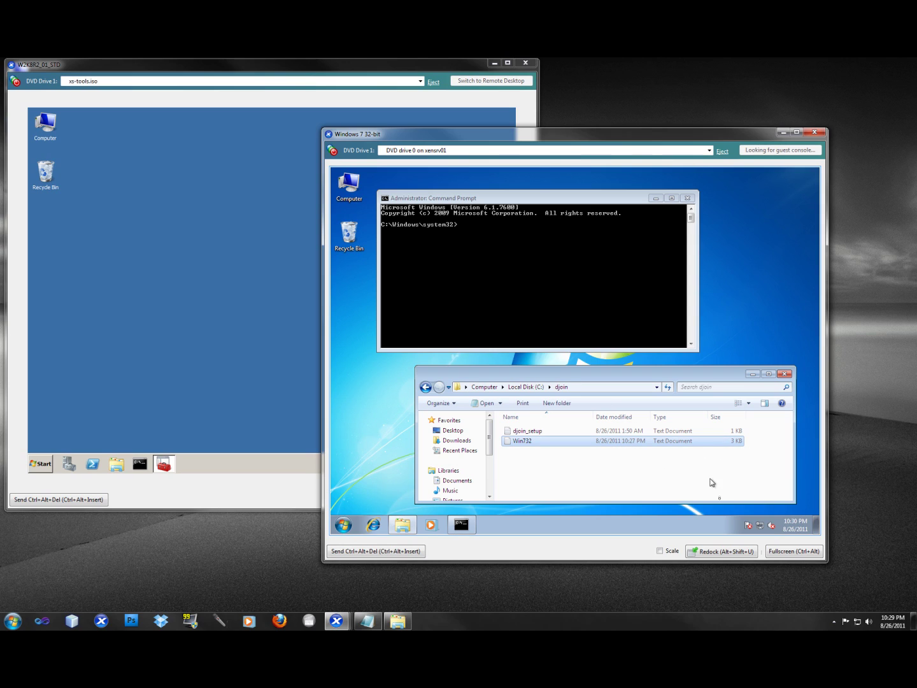
Step: Disable the External 192.168.1.X connection in Network and Sharing Center
click(760, 526)
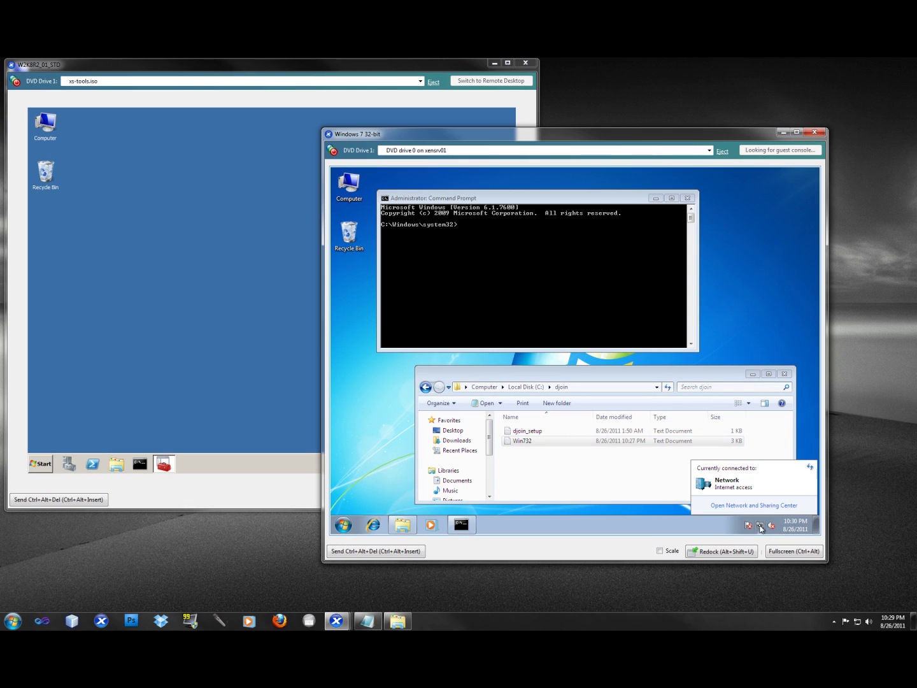
click(728, 507)
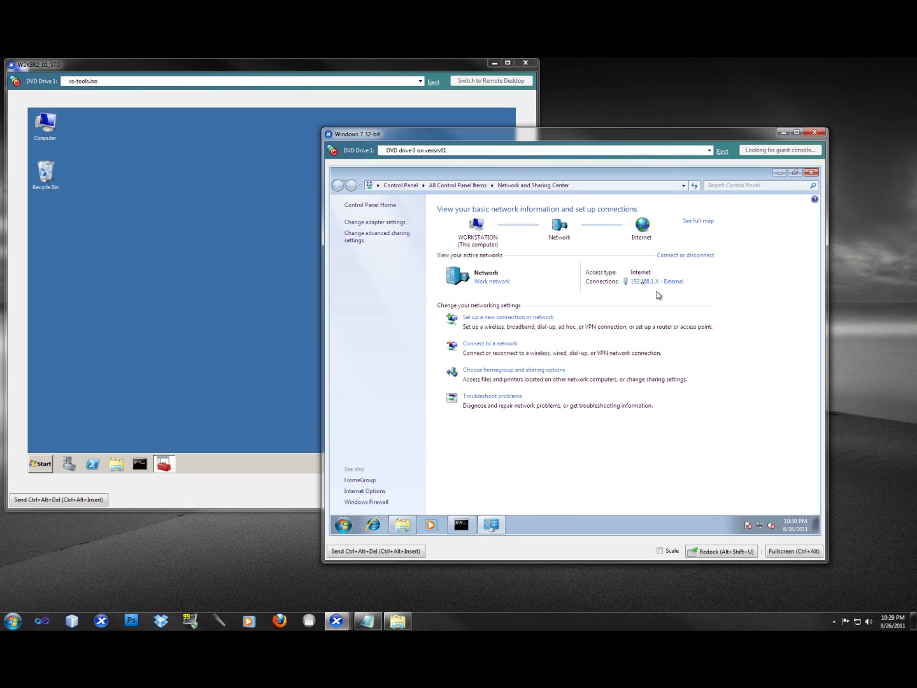
click(640, 282)
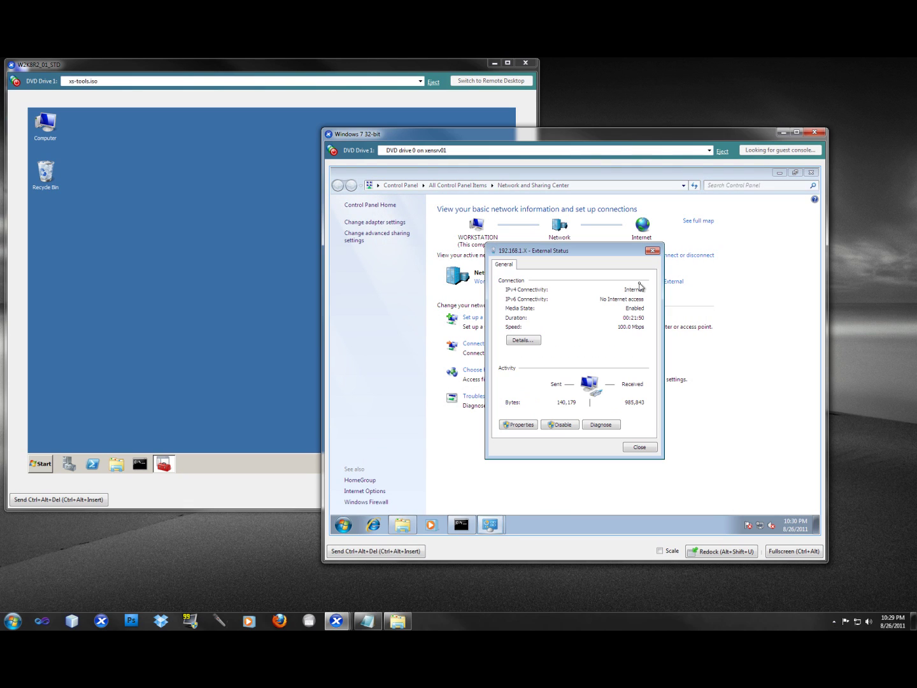
click(563, 425)
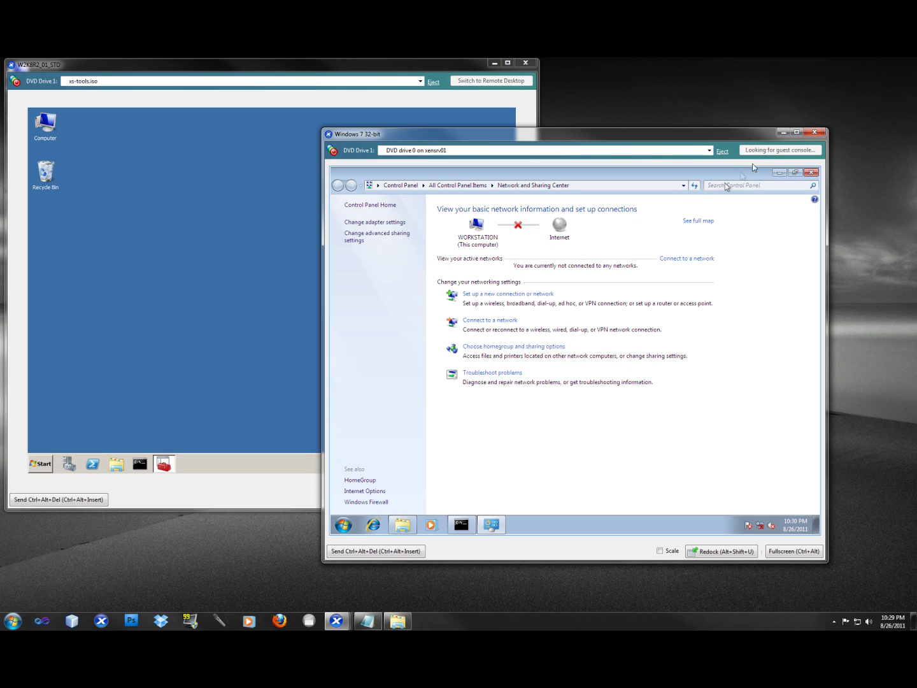
click(777, 173)
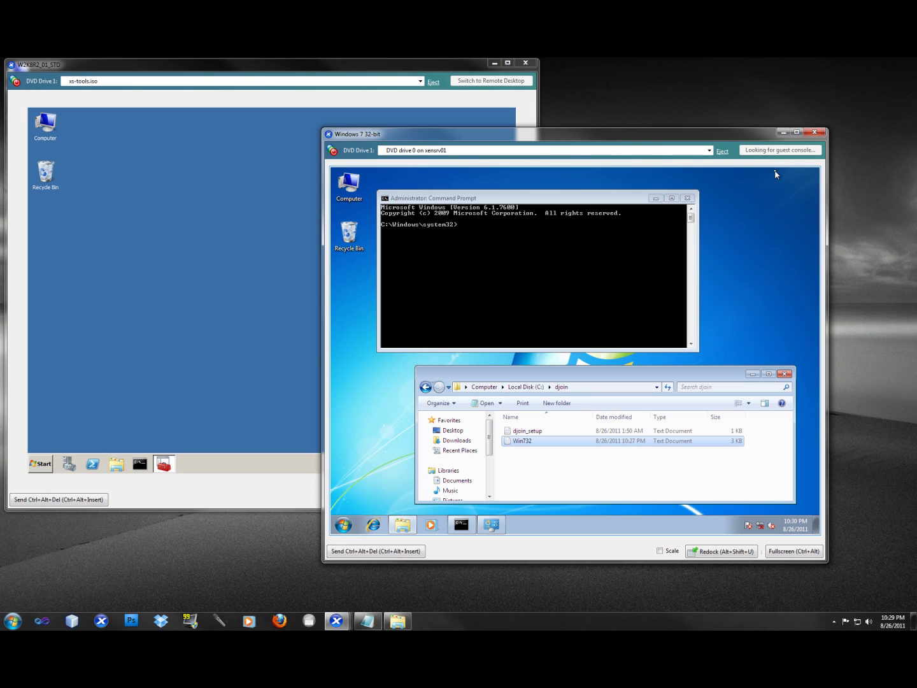
Step: Run 'djoin /requestodj /loadfile c:\djoin\Win732.txt /windowspath c:\windows /localos' in the elevated prompt
click(525, 251)
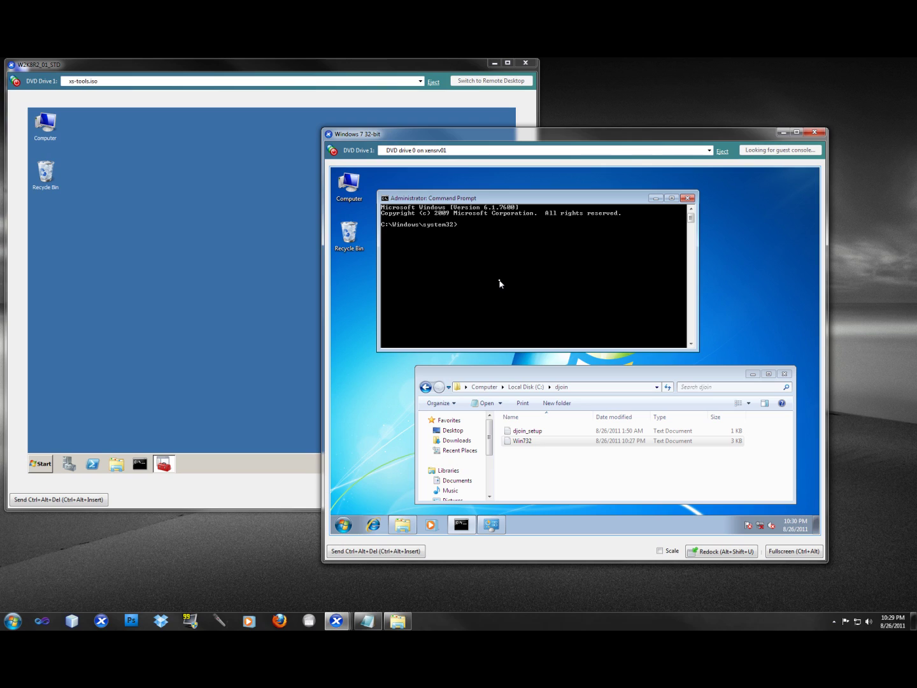
text(djoin /requestodj /loadfile c:\djoin\Win732.txt /)
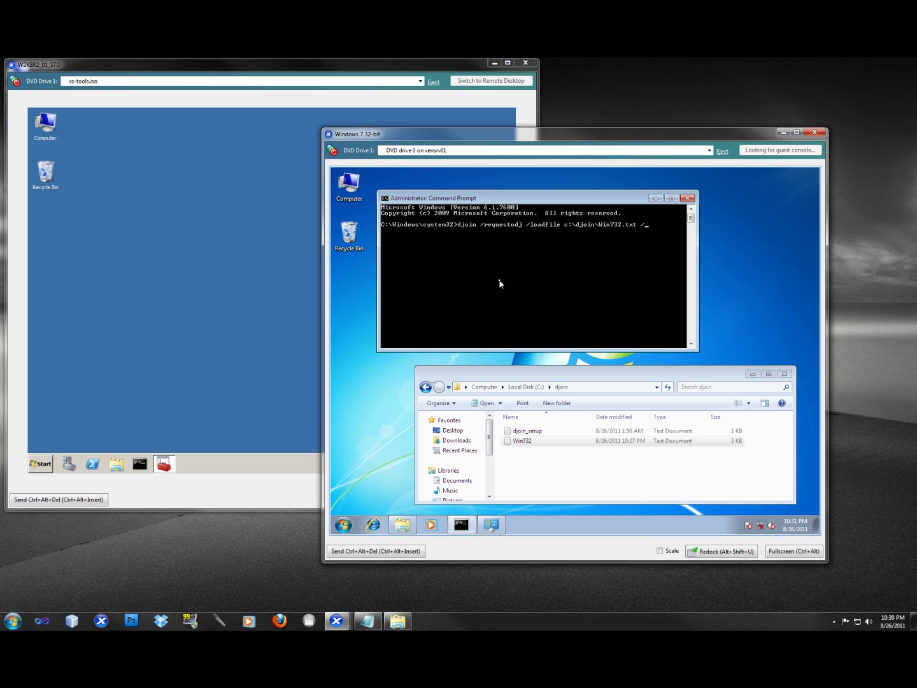
text(windowspath c:\windows /localos)
key(Return)
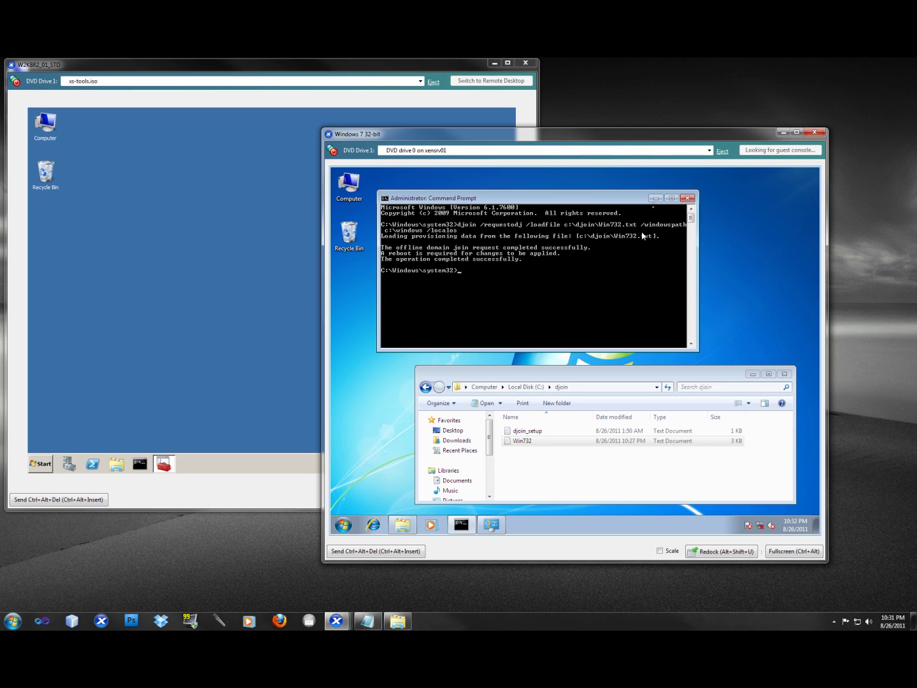
click(656, 198)
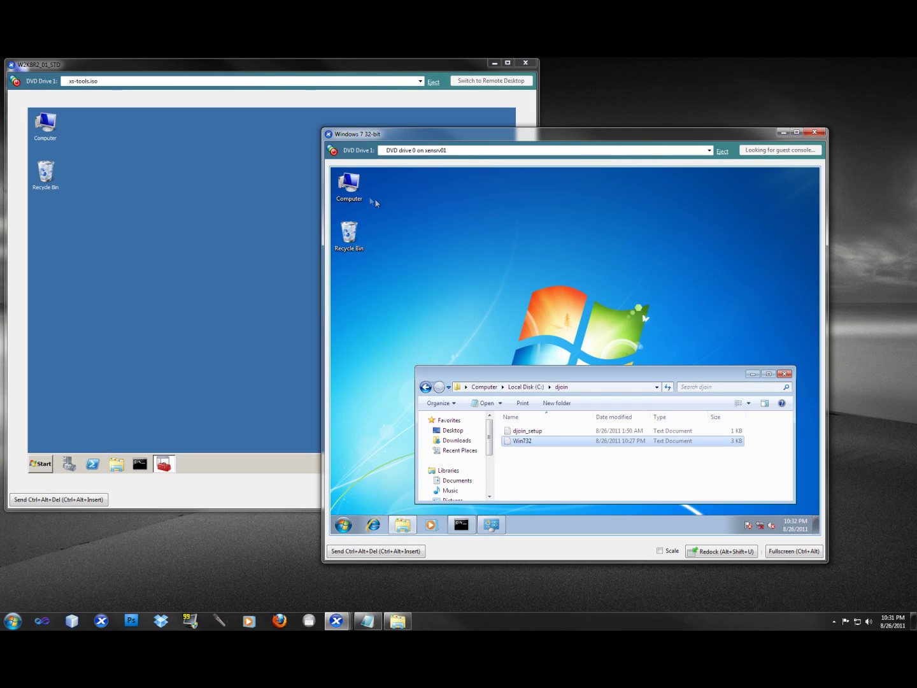
Step: Check Computer Properties still showing WORKGROUP, then close it and the djoin folder window
right_click(345, 186)
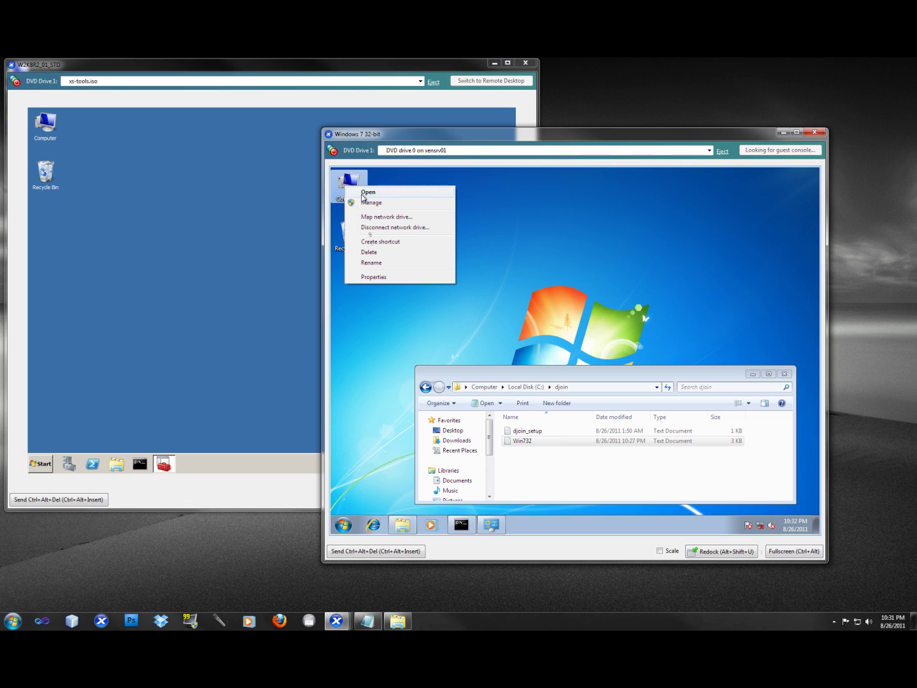
click(381, 277)
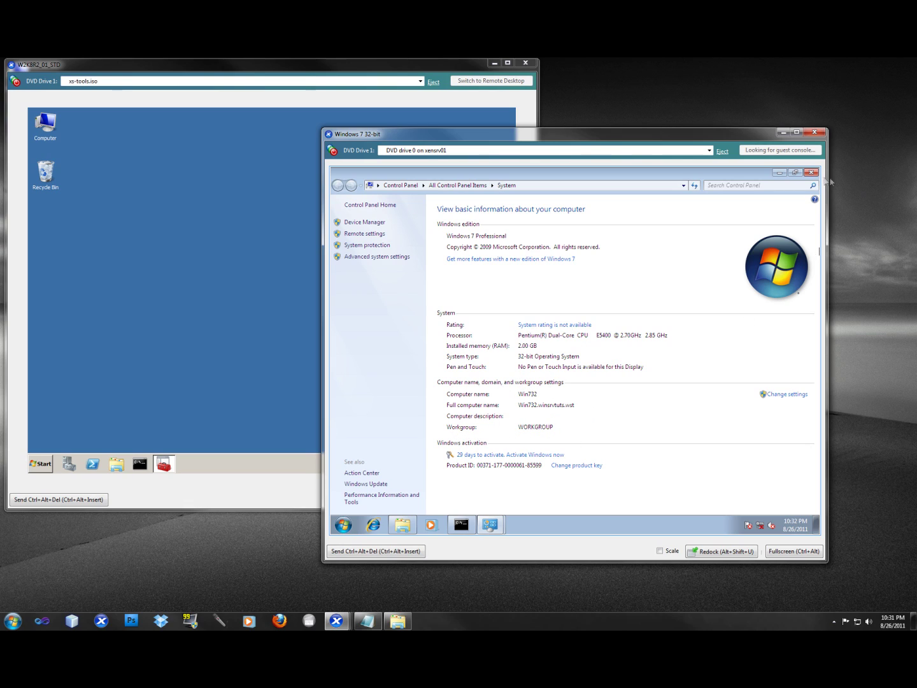
click(812, 172)
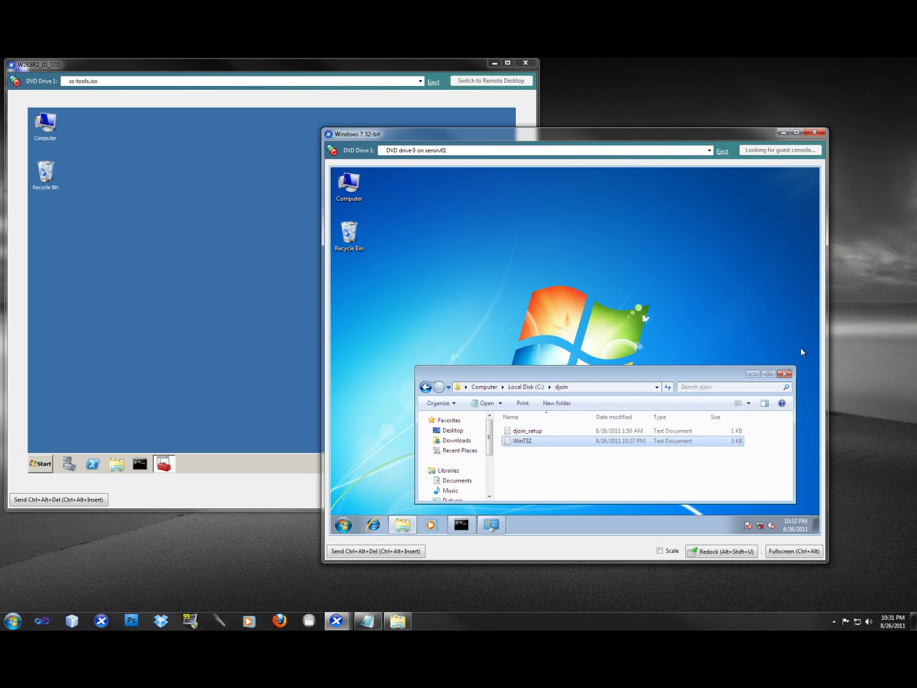
click(789, 375)
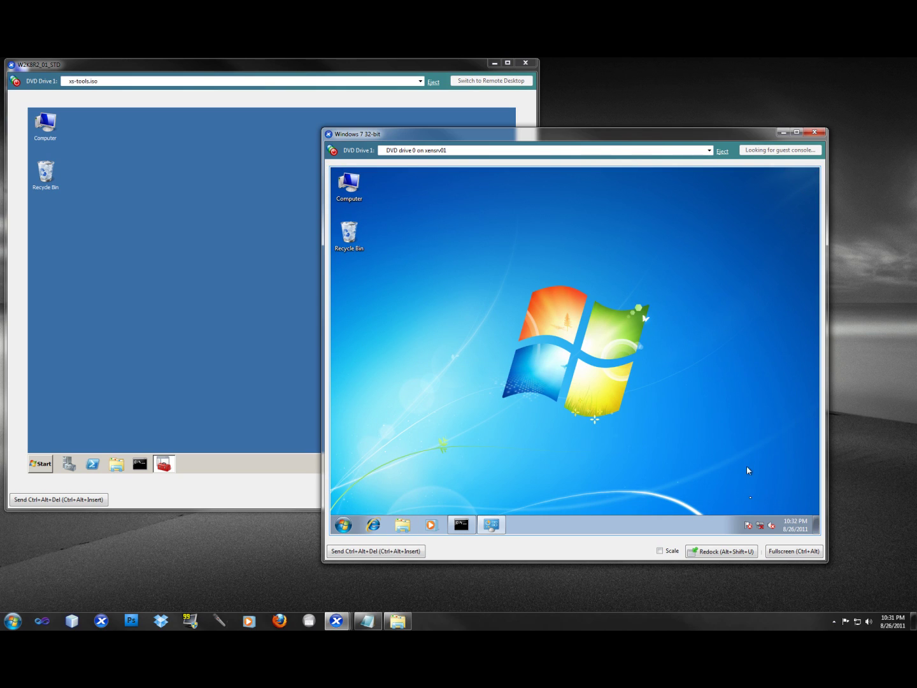
Step: Re-enable the External adapter under Change adapter settings, then close Network Connections
click(760, 525)
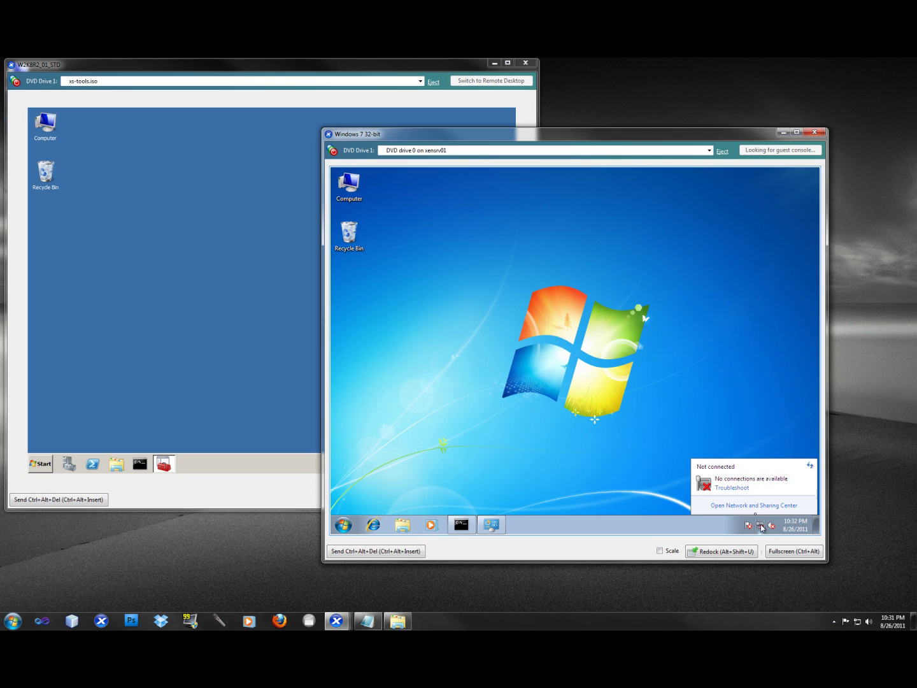
click(757, 505)
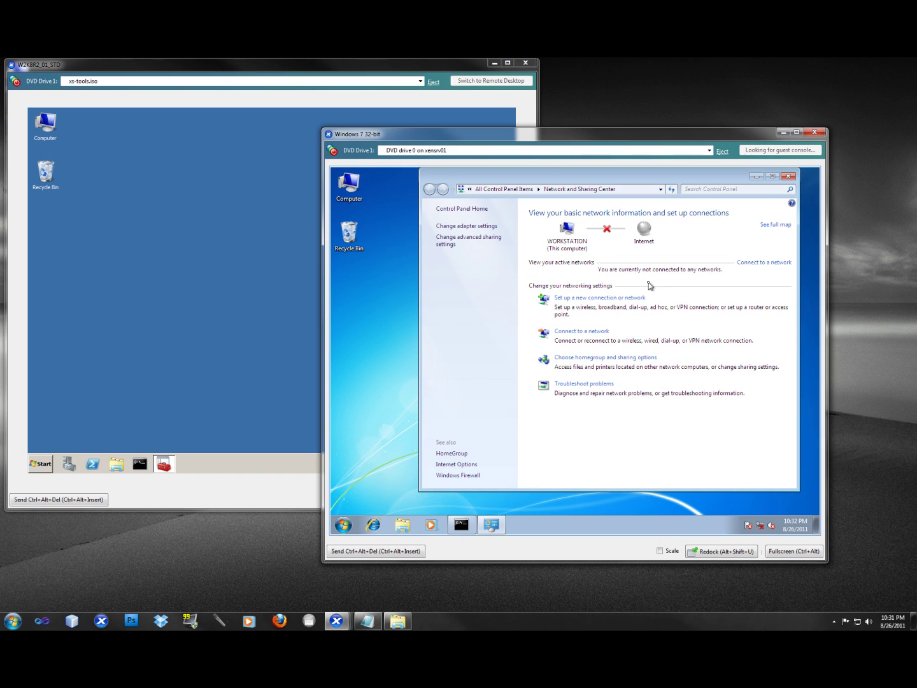
click(467, 237)
click(473, 228)
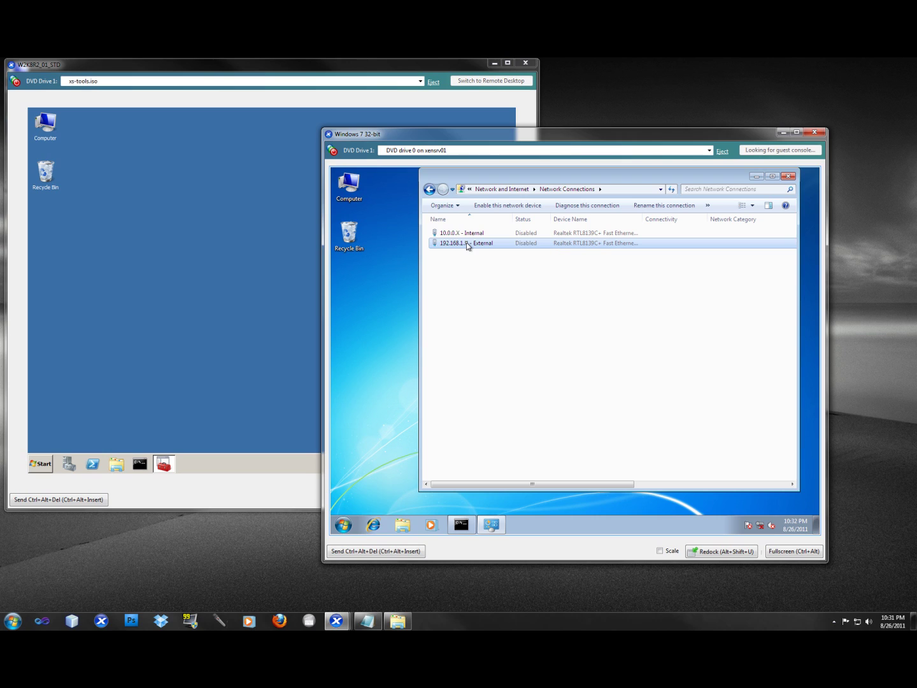
right_click(468, 243)
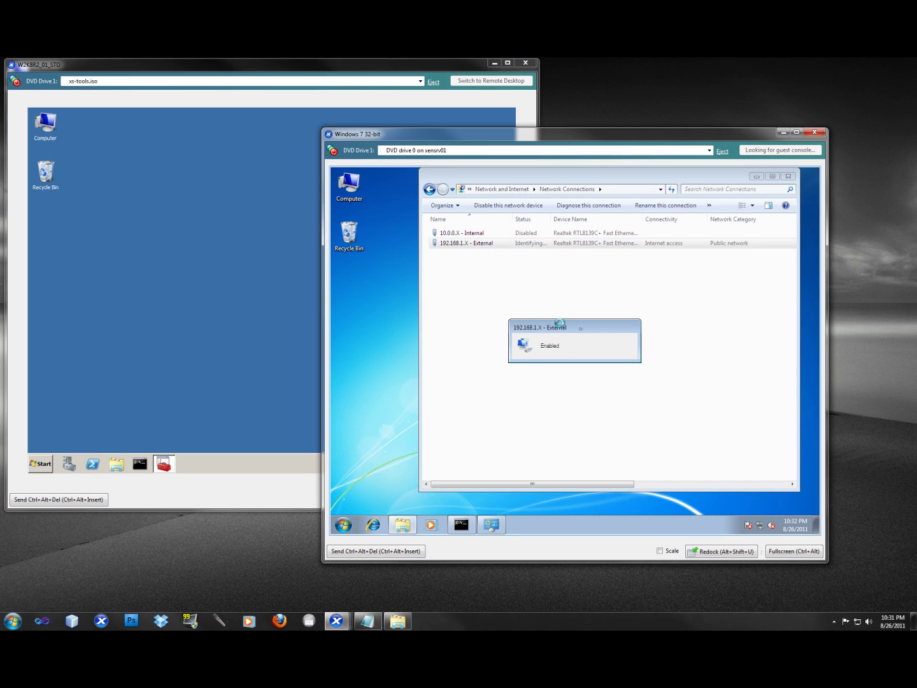
click(788, 177)
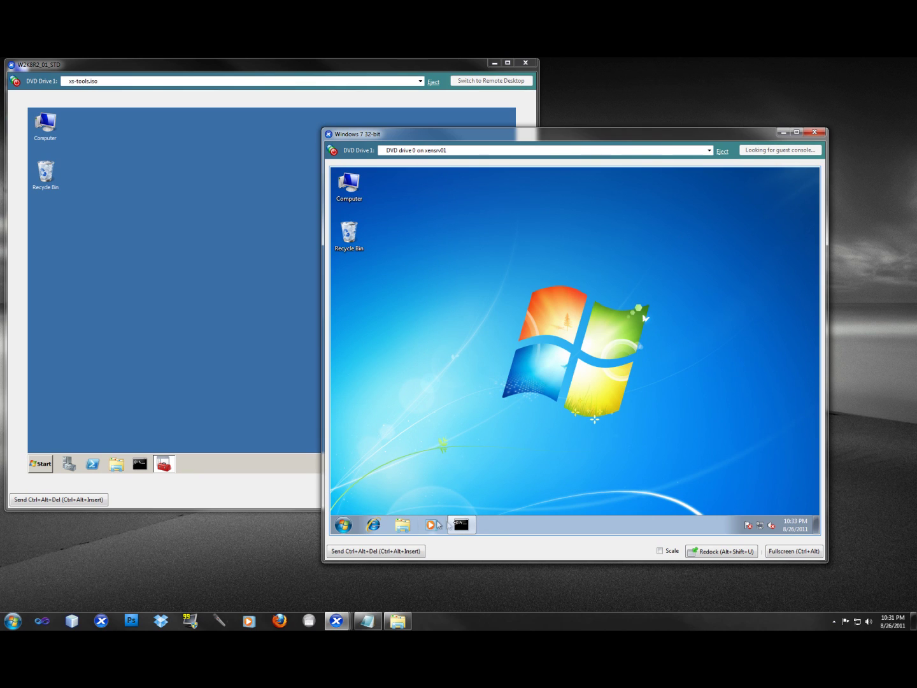
Step: Review the djoin result in the Command Prompt and close it with exit
click(463, 519)
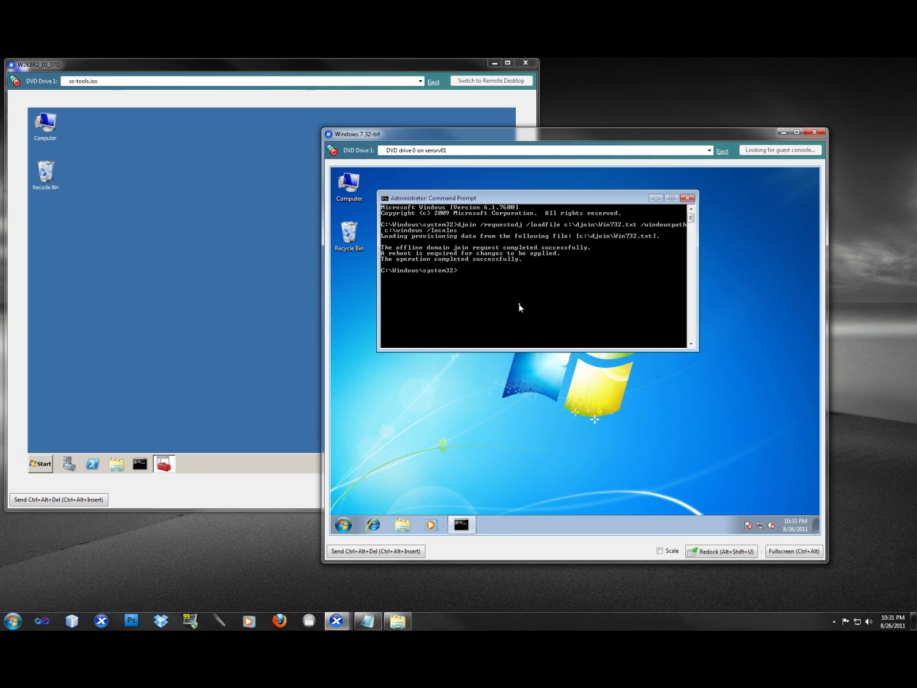
text(exit)
key(Return)
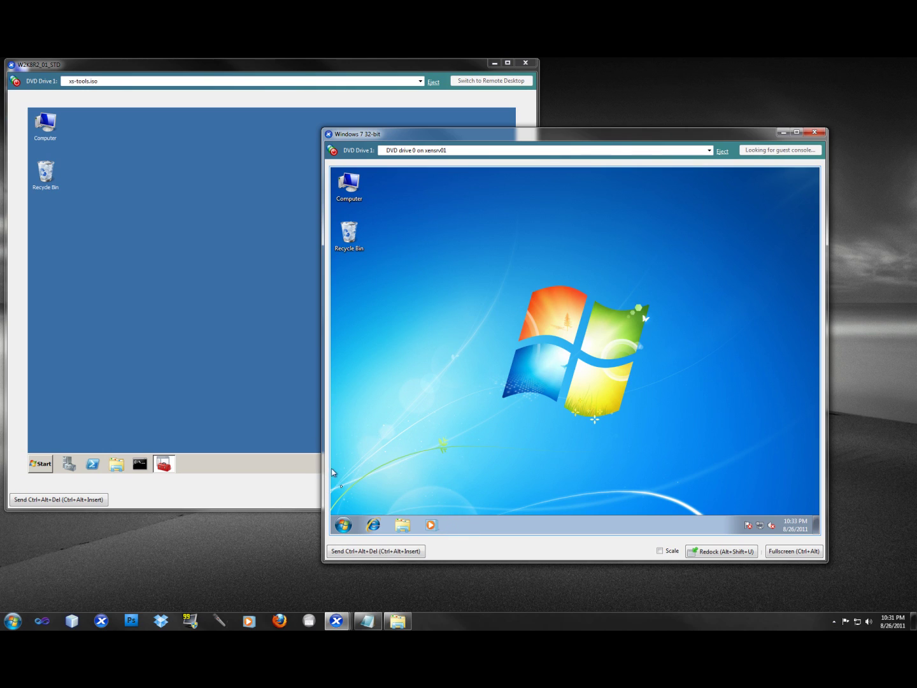
Step: Restart the VM from the Start menu's Shut down options to apply the domain join
click(344, 525)
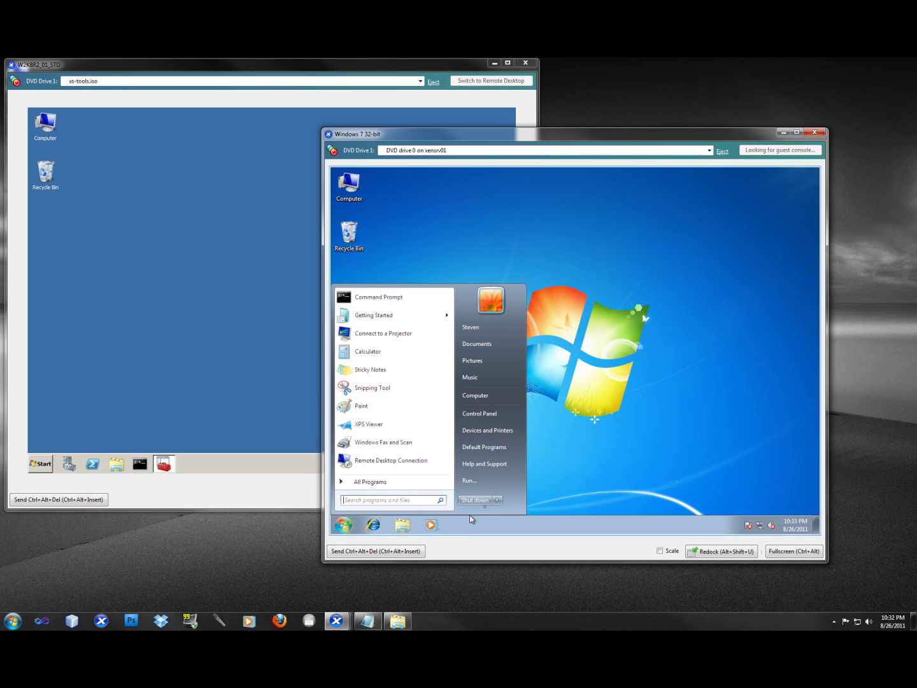
click(500, 500)
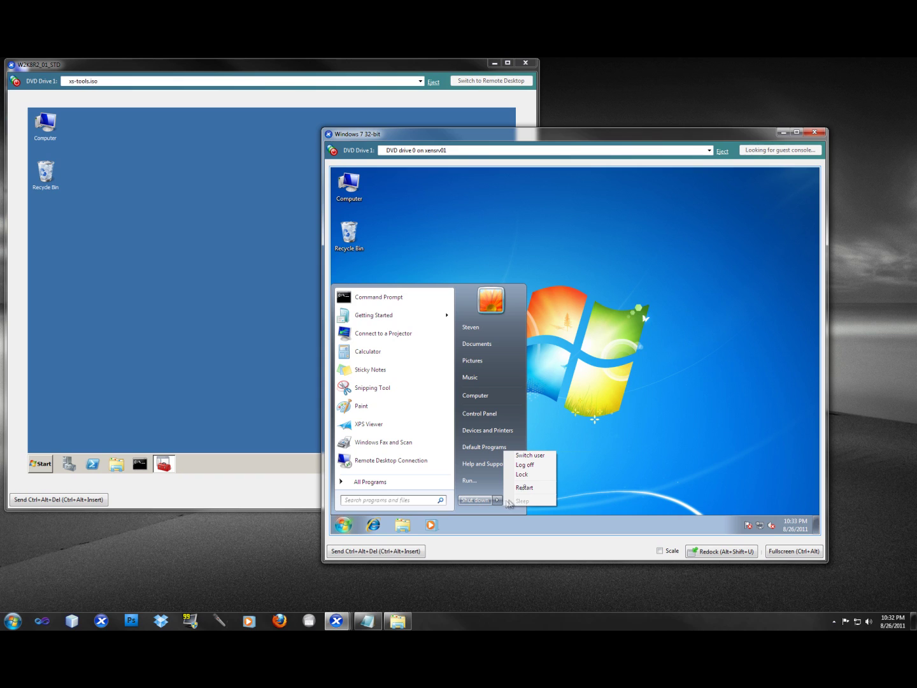
click(525, 487)
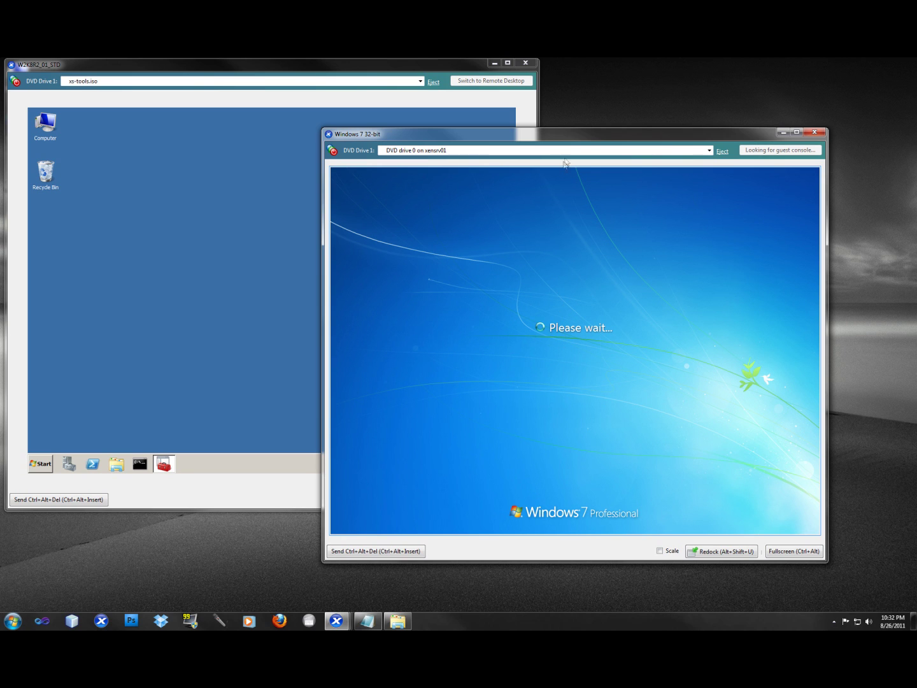
drag(575, 135, 607, 156)
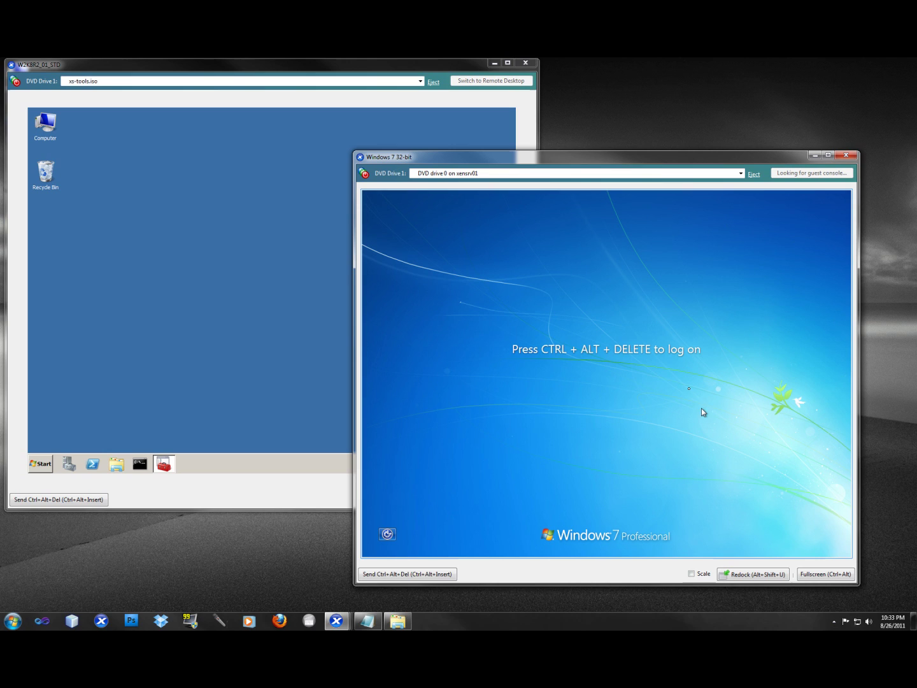
Step: Sign in through Ctrl+Alt+Del > Other User with a WINSRVTUTS domain user name and password
click(424, 575)
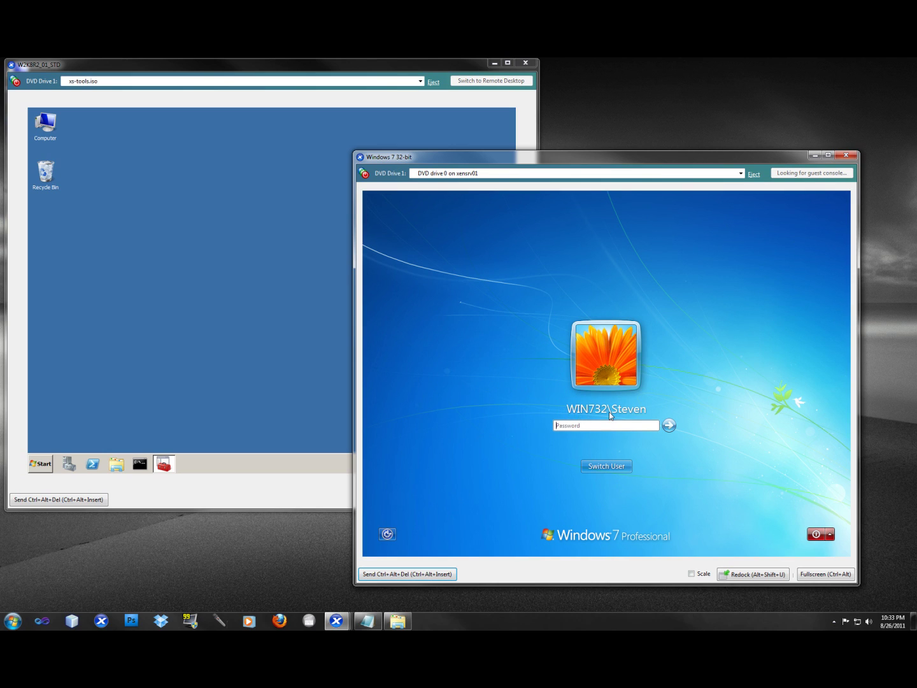
click(604, 466)
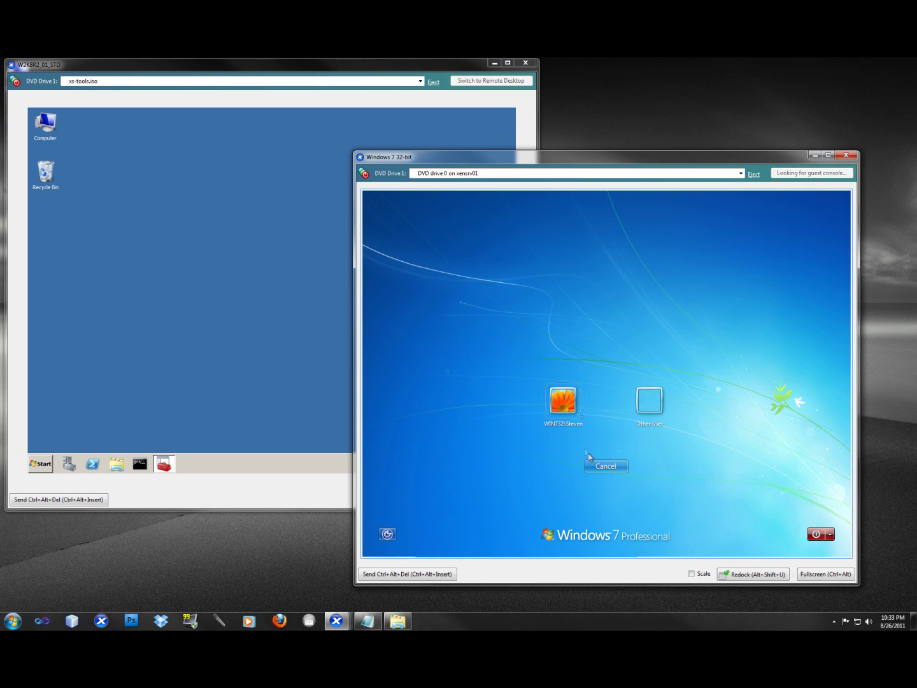
click(573, 406)
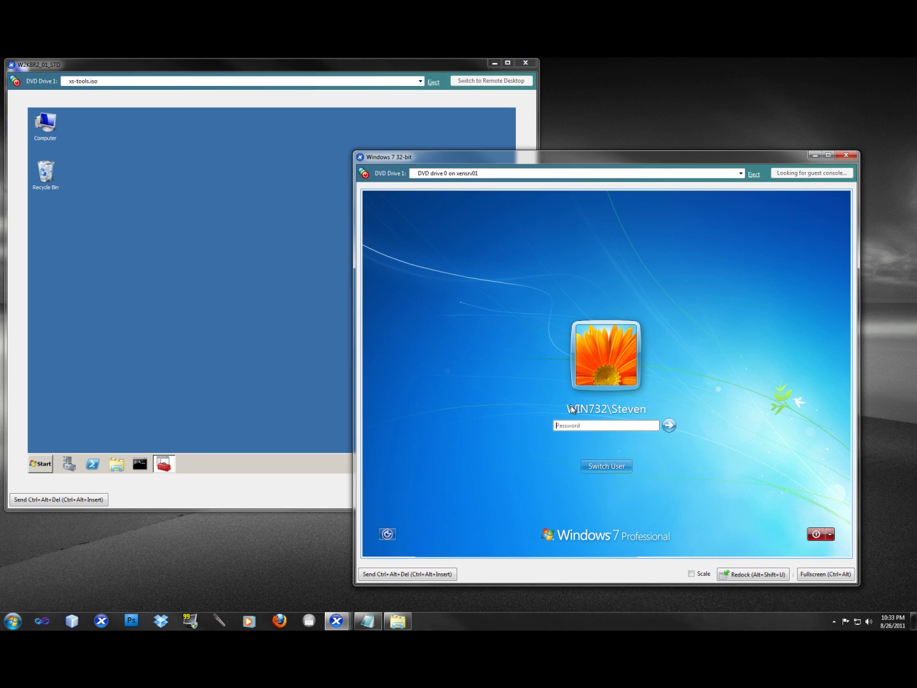
click(628, 463)
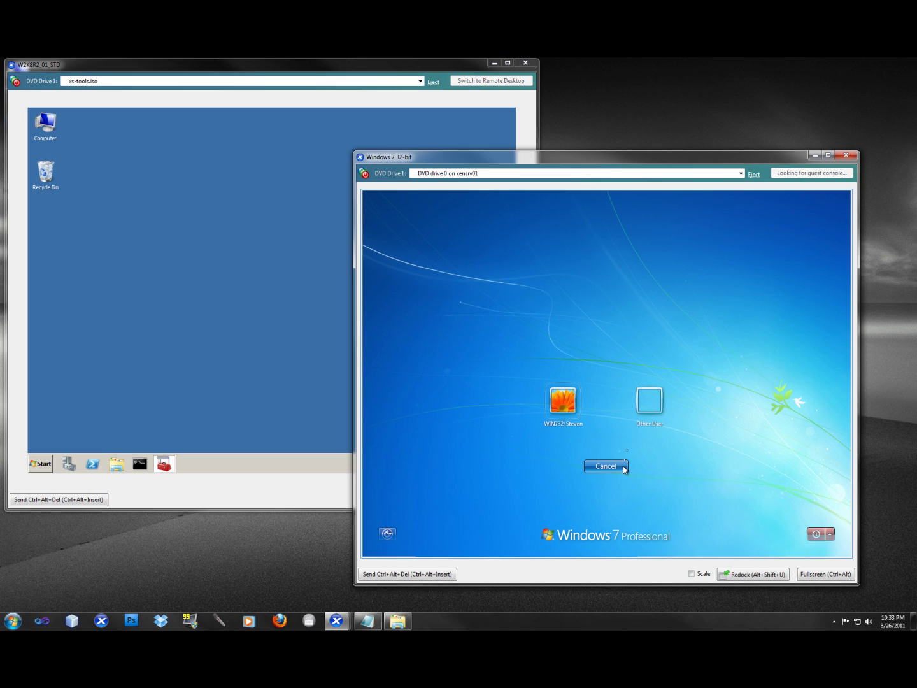
click(656, 408)
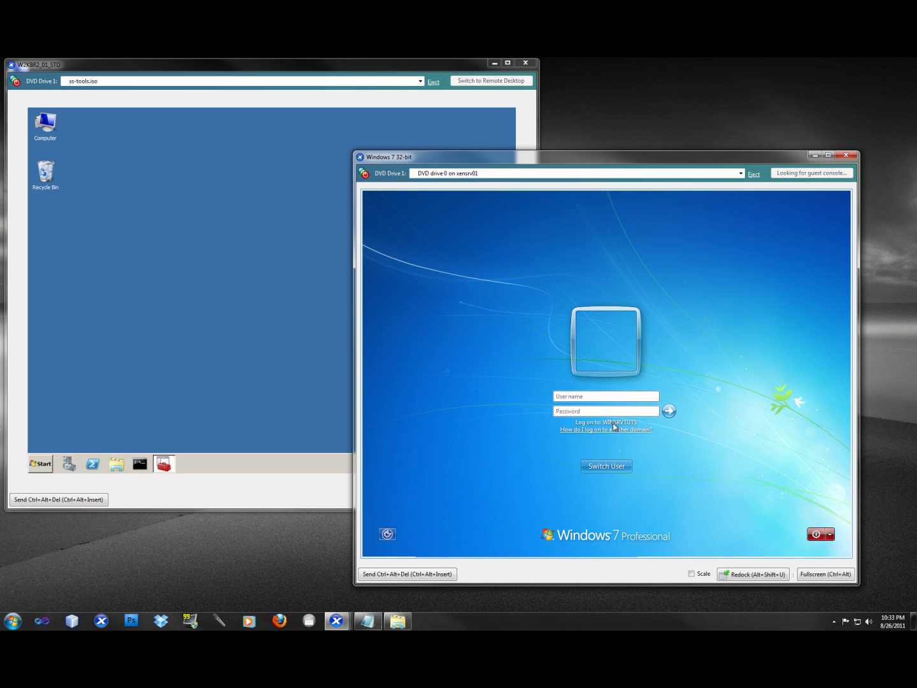
click(604, 396)
key(Tab)
text(••••••••••)
click(669, 411)
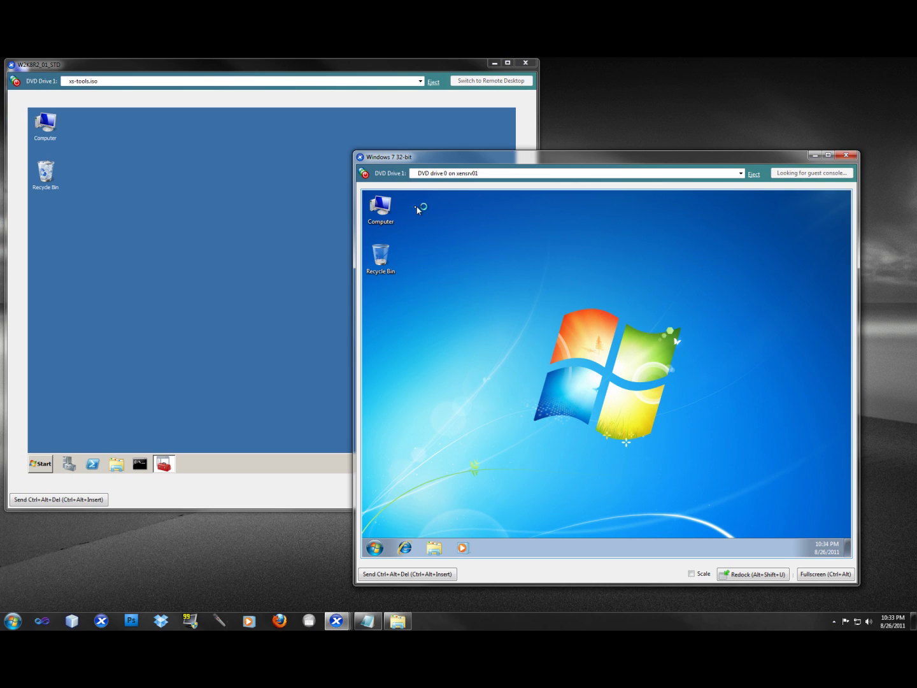
Step: Open Computer Properties to confirm Win732 belongs to the winsrvtuts.wst domain
right_click(387, 212)
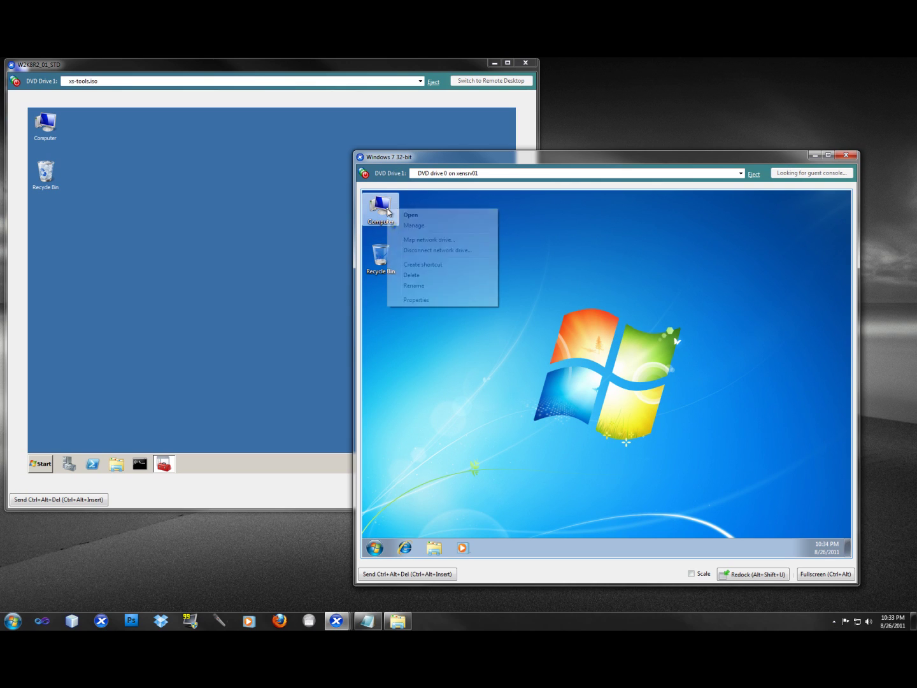
click(420, 300)
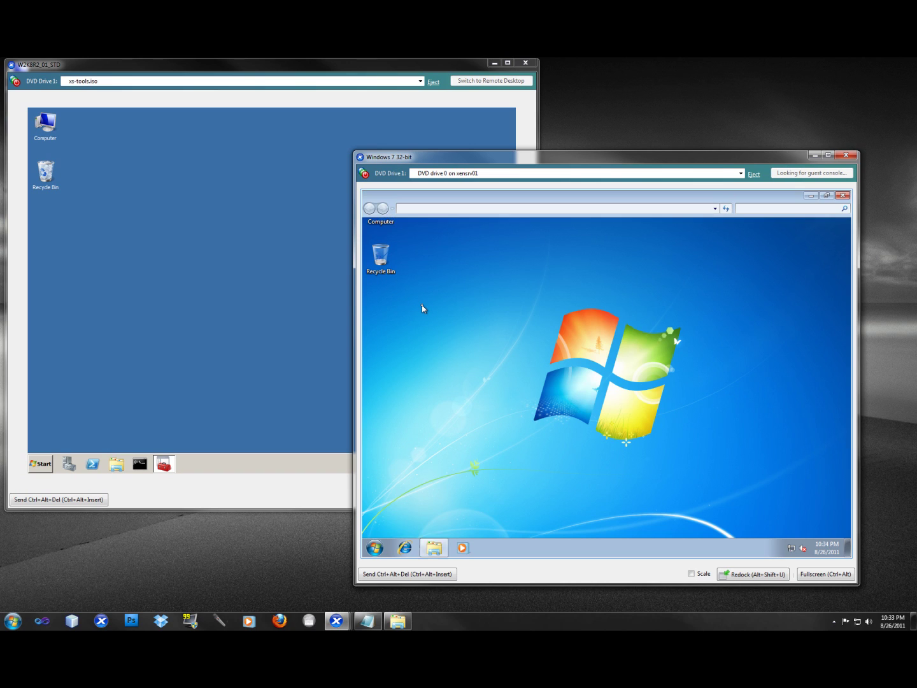